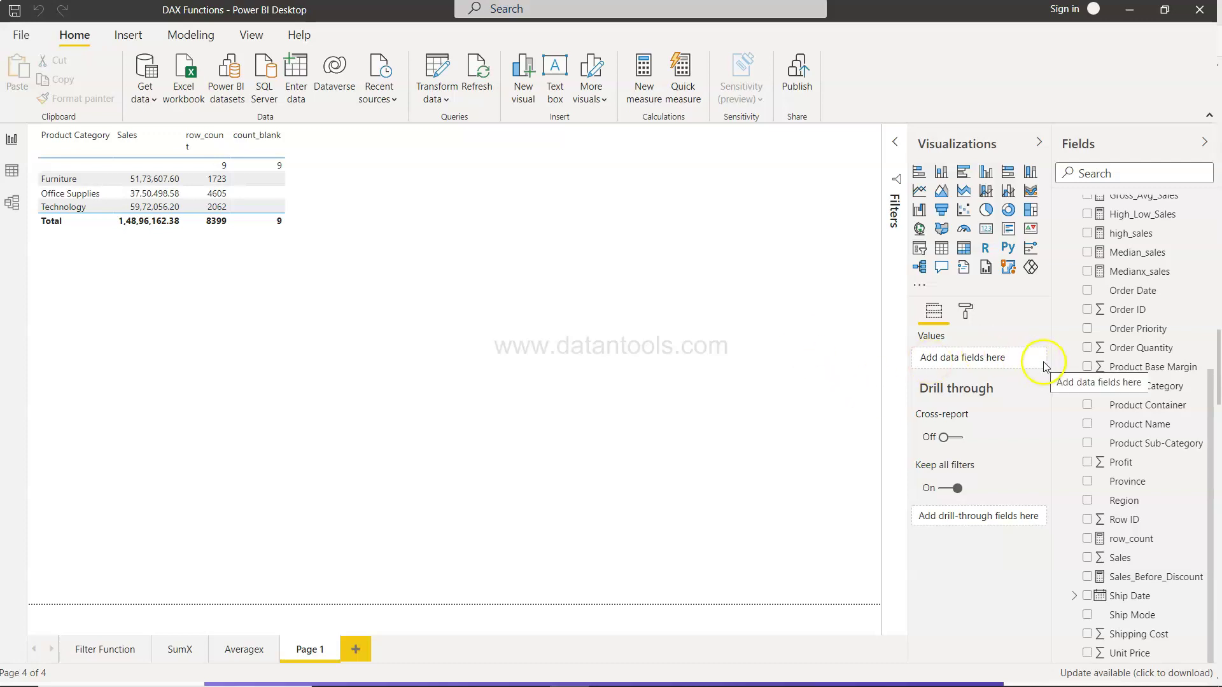
# Inspect the Calendar table's formula, CALENDAR(MIN(Orders[Order Date]),MAX(Orders[Order Date]))
pyautogui.scroll(5, 1107, 336)
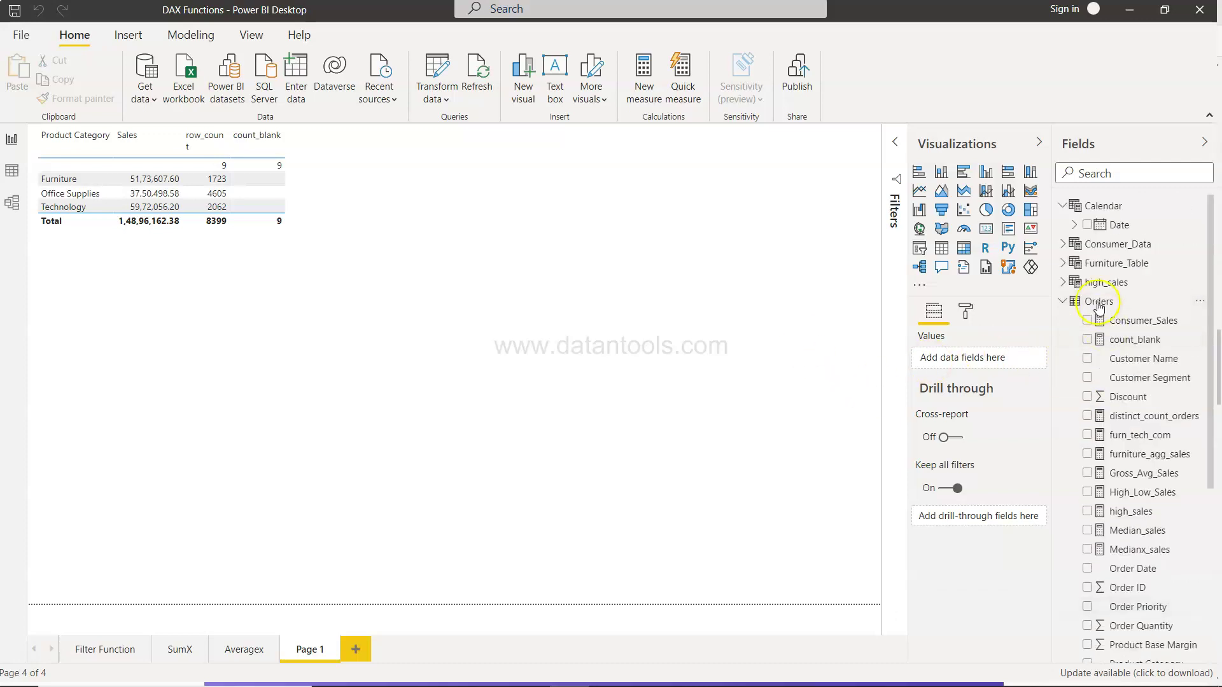
pyautogui.click(1095, 212)
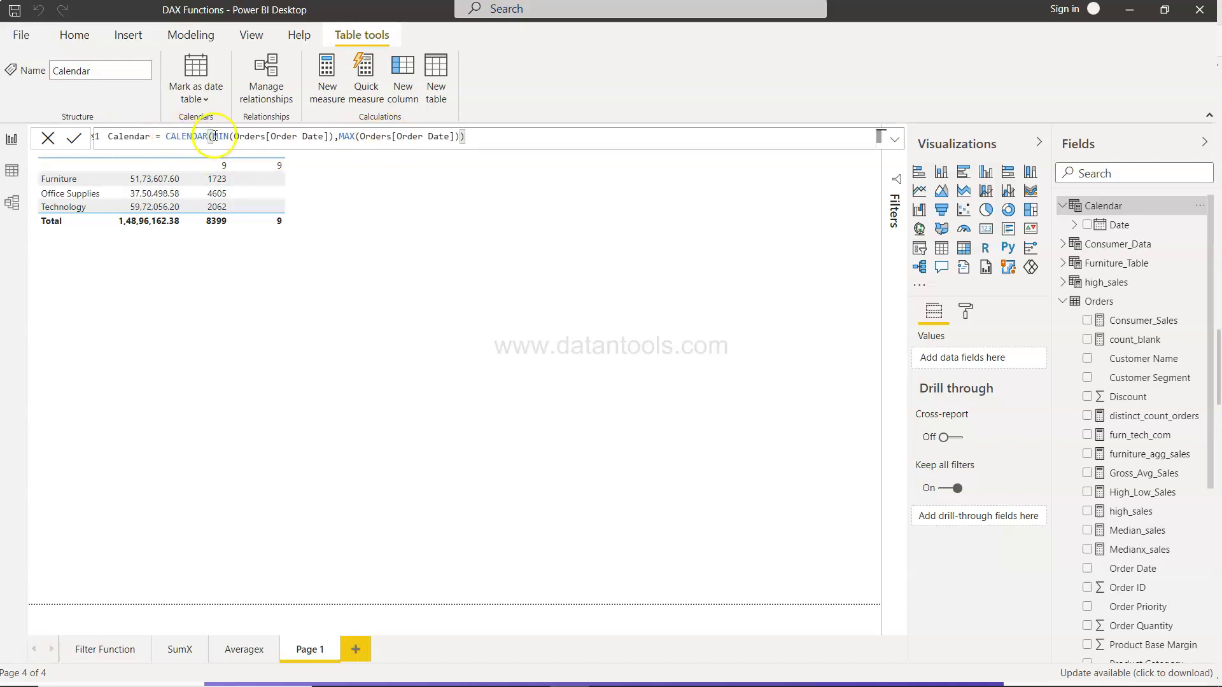
pyautogui.moveTo(213, 136); pyautogui.dragTo(452, 135)
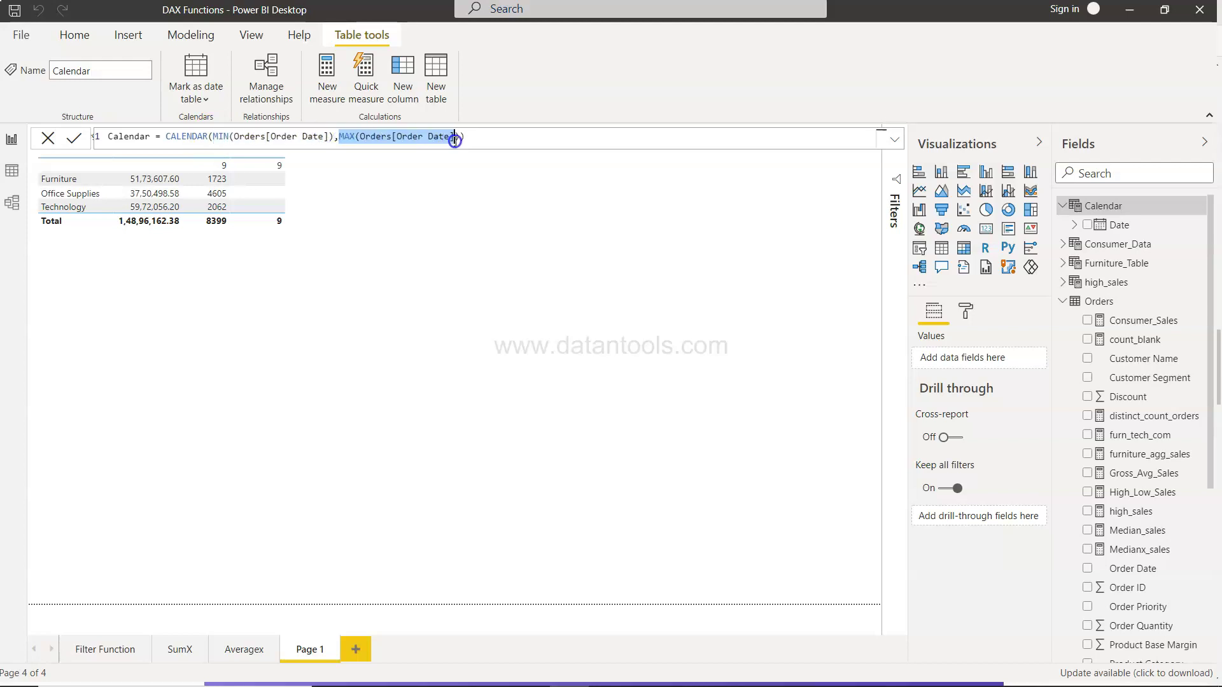
pyautogui.click(424, 401)
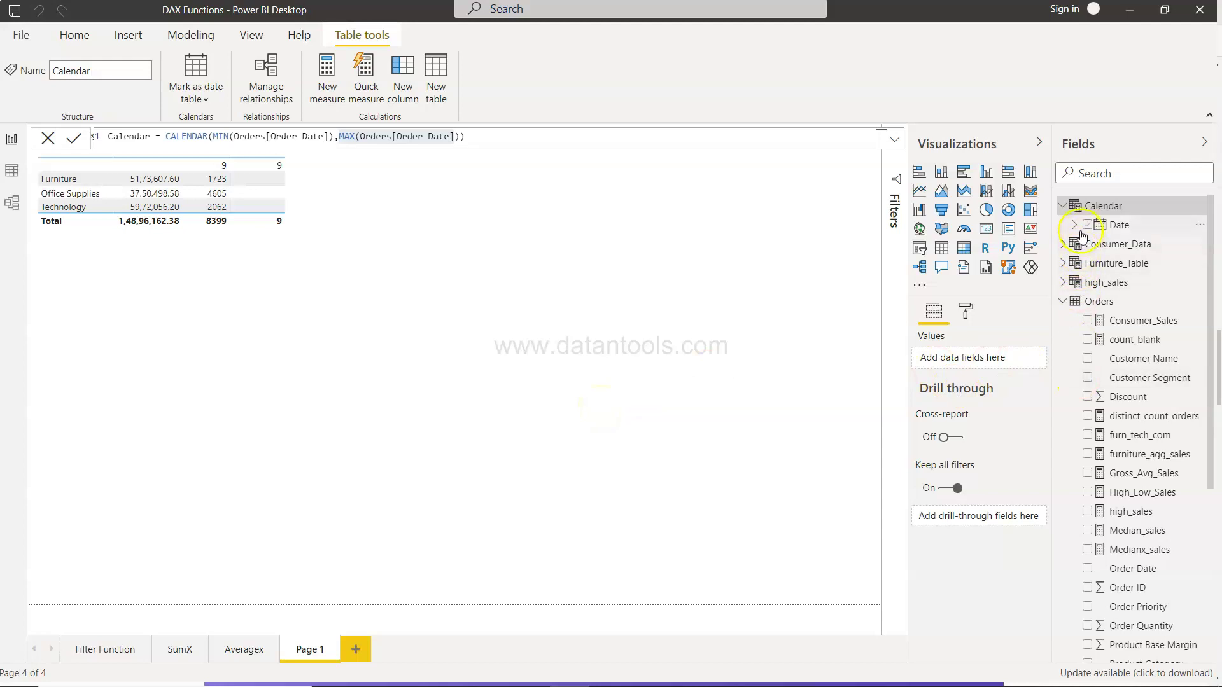
# Build an enlarged table of Calendar Date hierarchy with Orders Sales, then switch to Model view
pyautogui.click(941, 248)
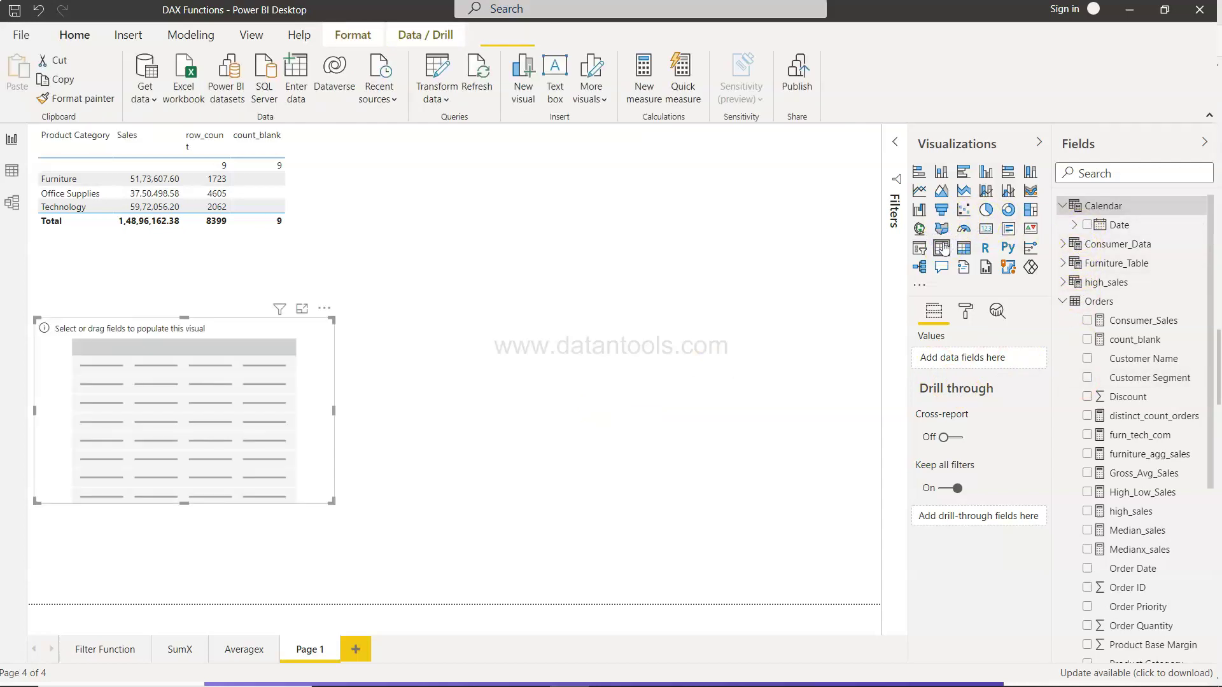
pyautogui.click(1087, 225)
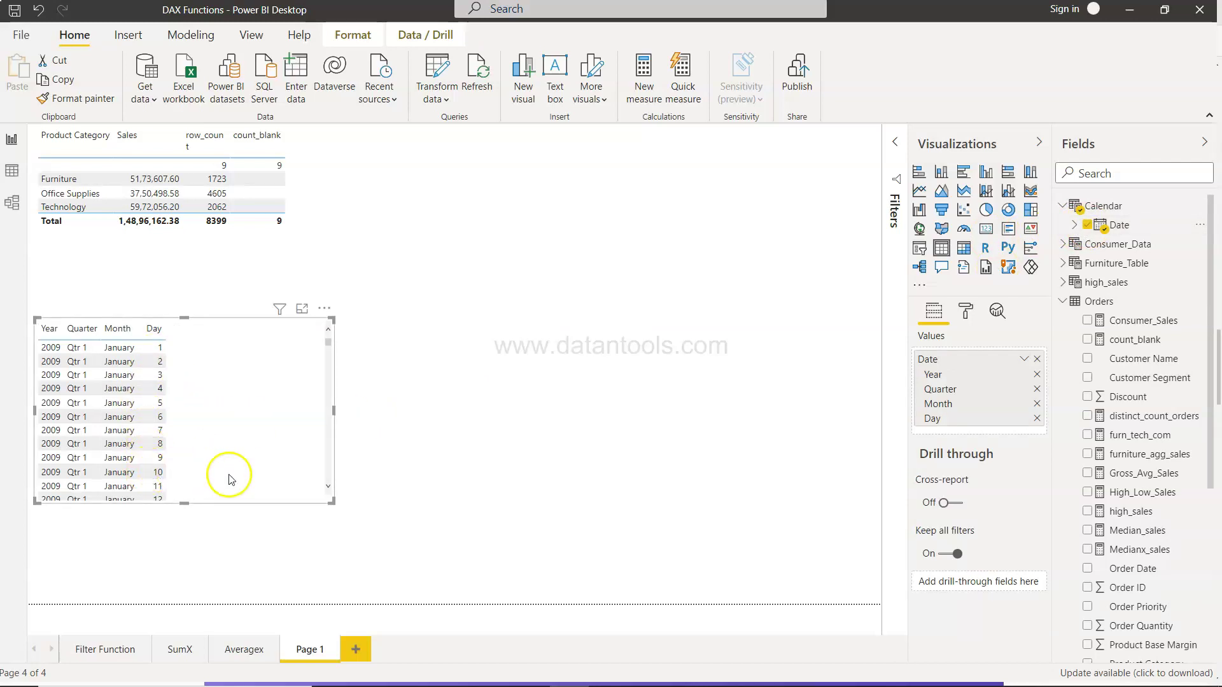
pyautogui.moveTo(332, 503); pyautogui.dragTo(397, 576)
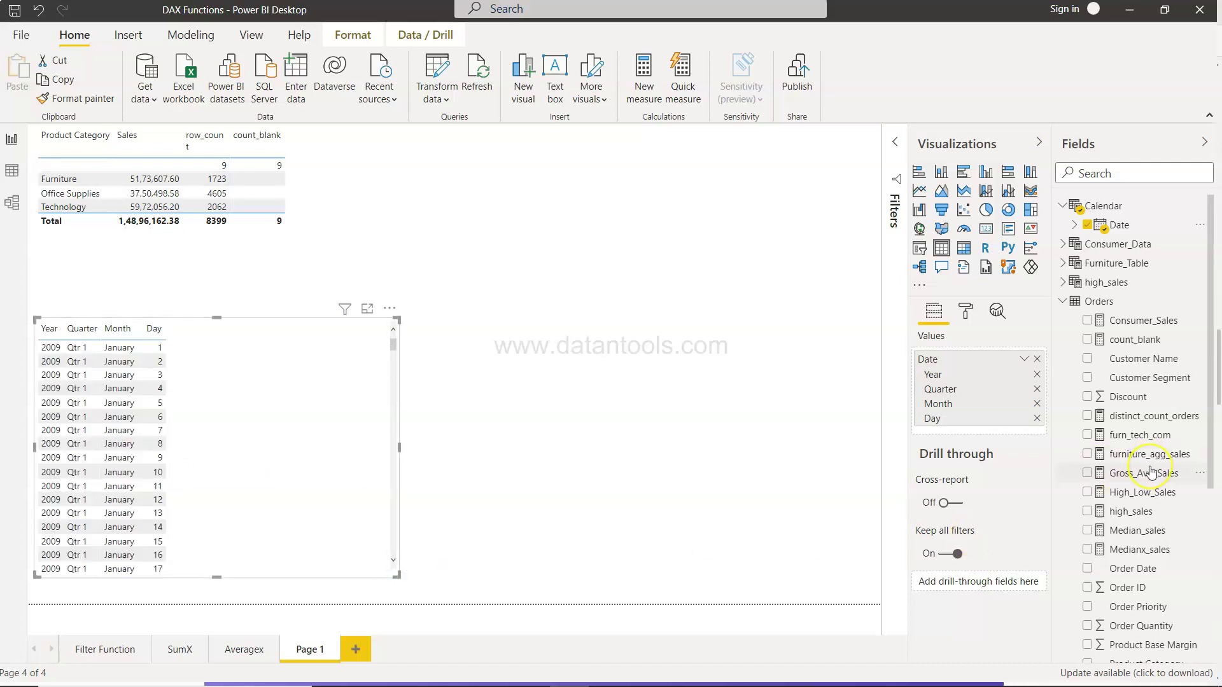
pyautogui.scroll(-5, 1149, 464)
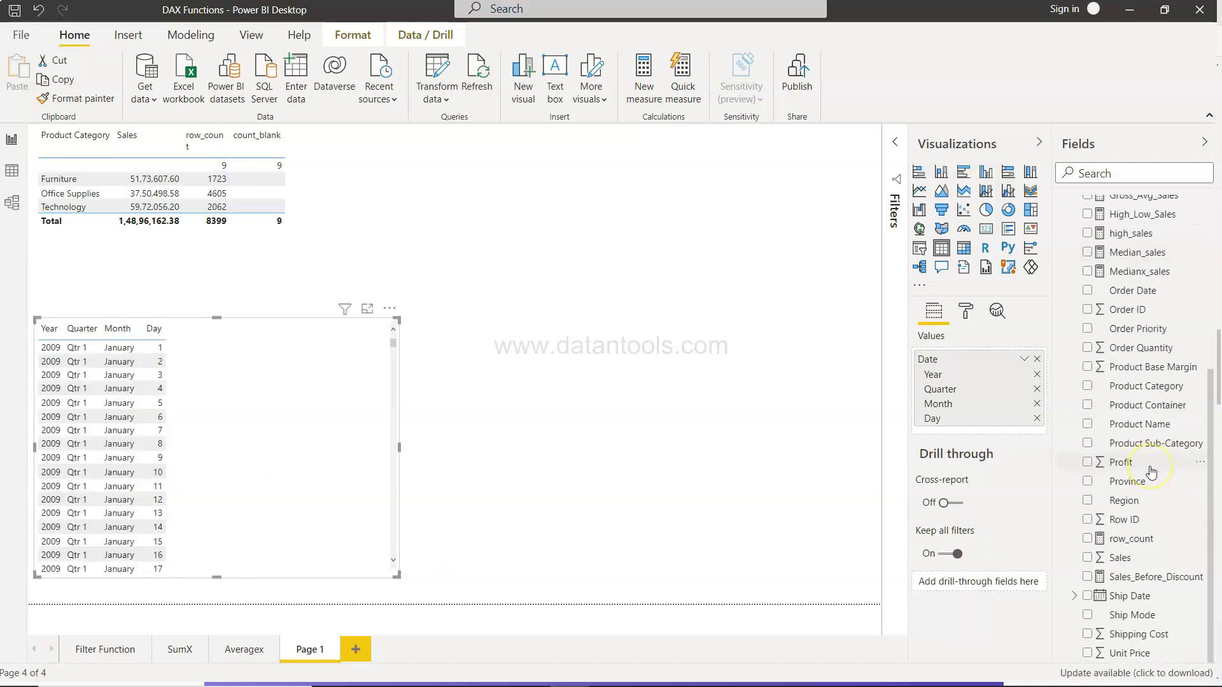
pyautogui.click(1086, 557)
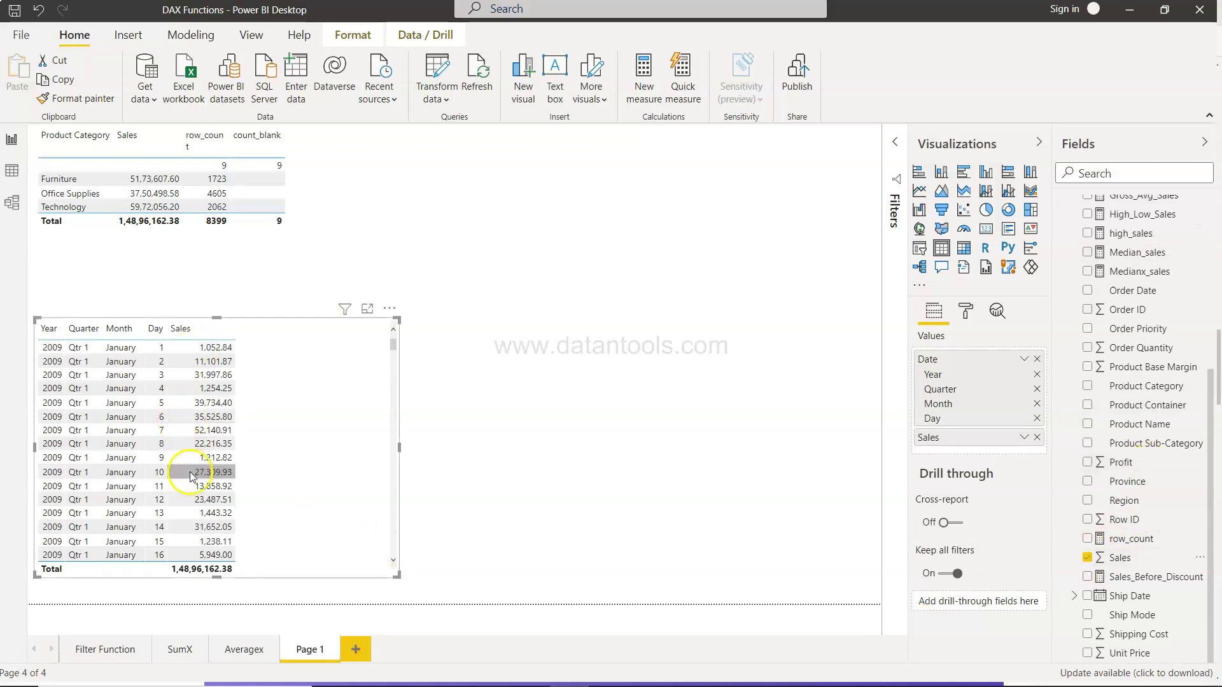
pyautogui.click(13, 203)
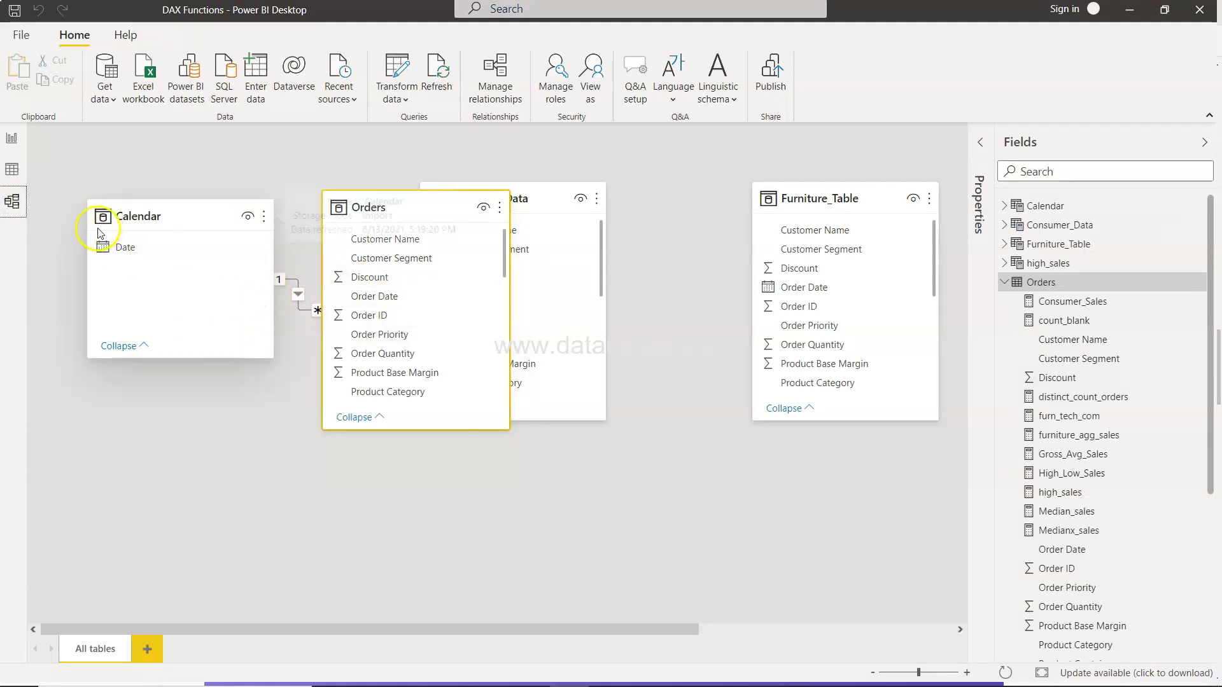
# Return to the Page 1 report with the daily Date and Sales table
pyautogui.click(13, 140)
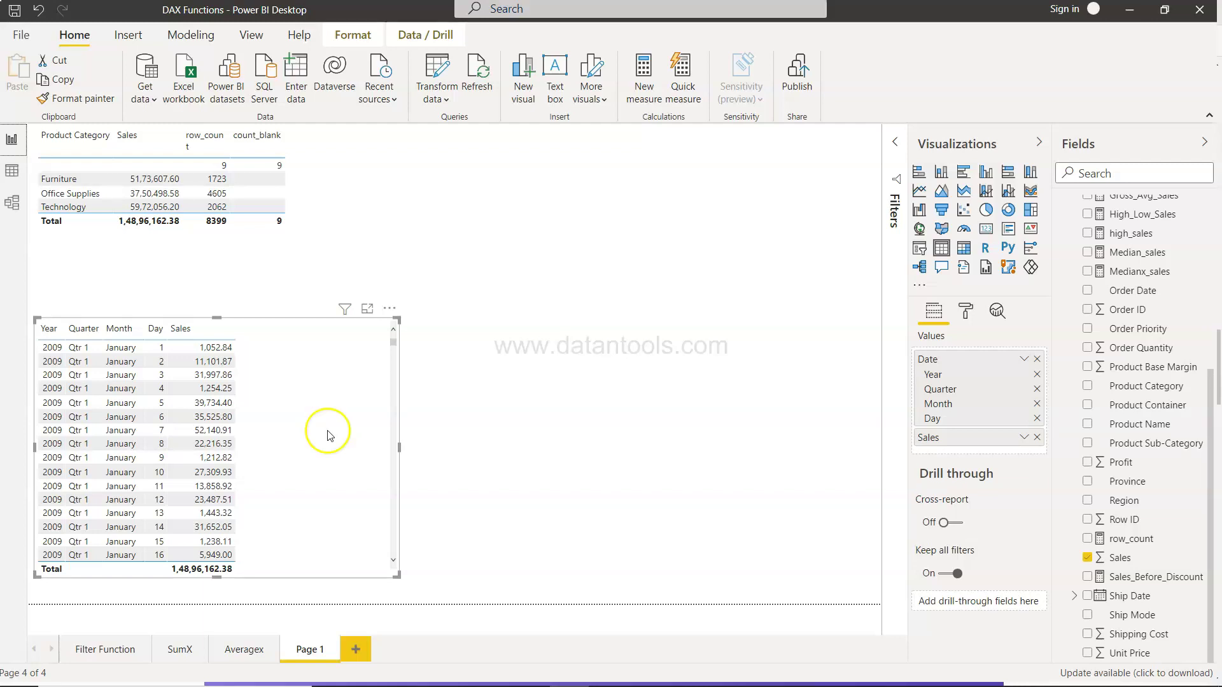
# Start a new measure in the Orders table
pyautogui.scroll(3, 1087, 350)
pyautogui.scroll(3, 1088, 353)
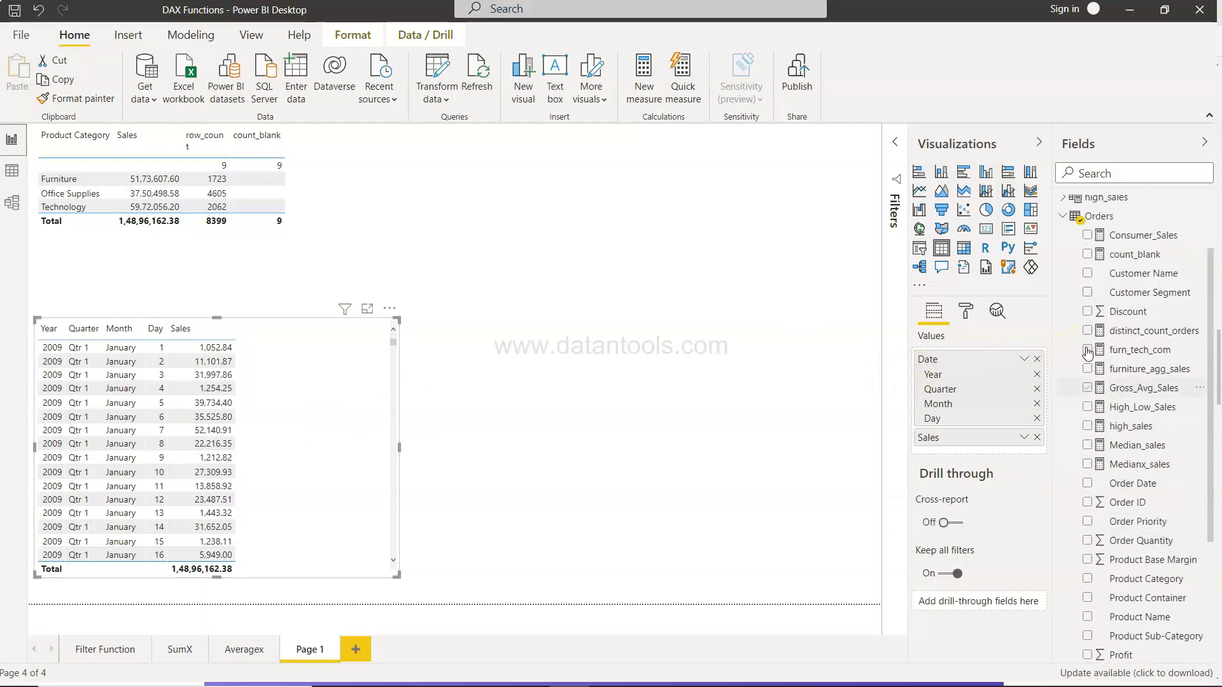
pyautogui.rightClick(1103, 300)
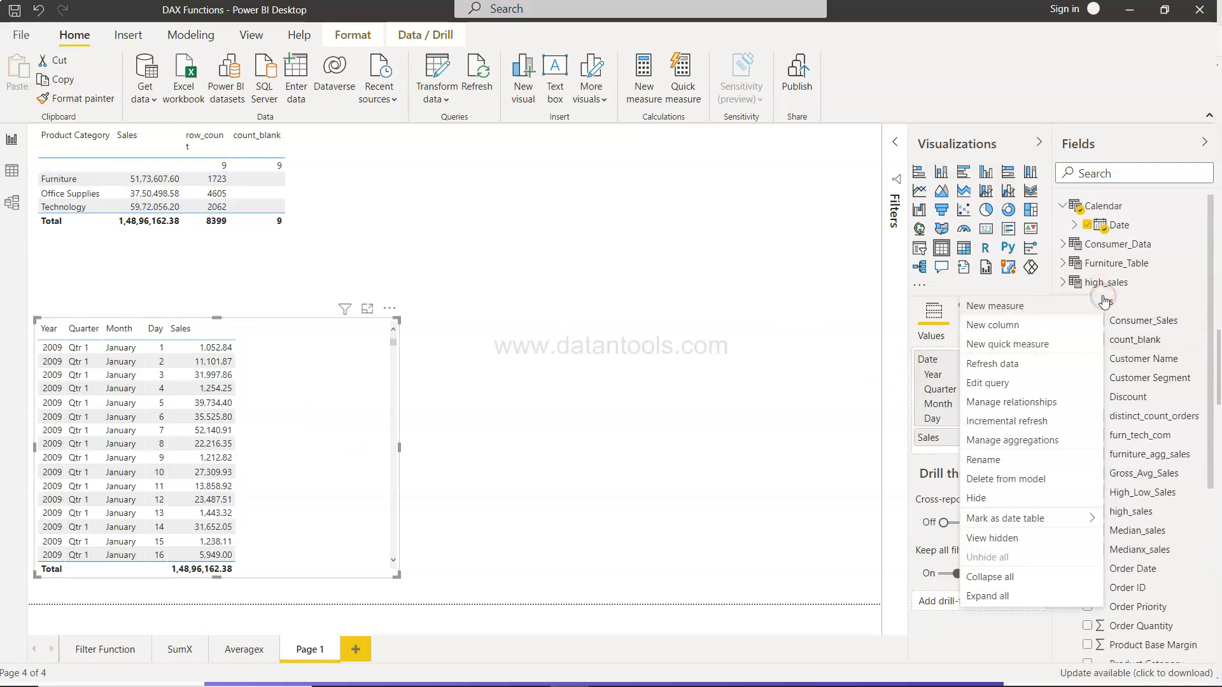
pyautogui.click(996, 306)
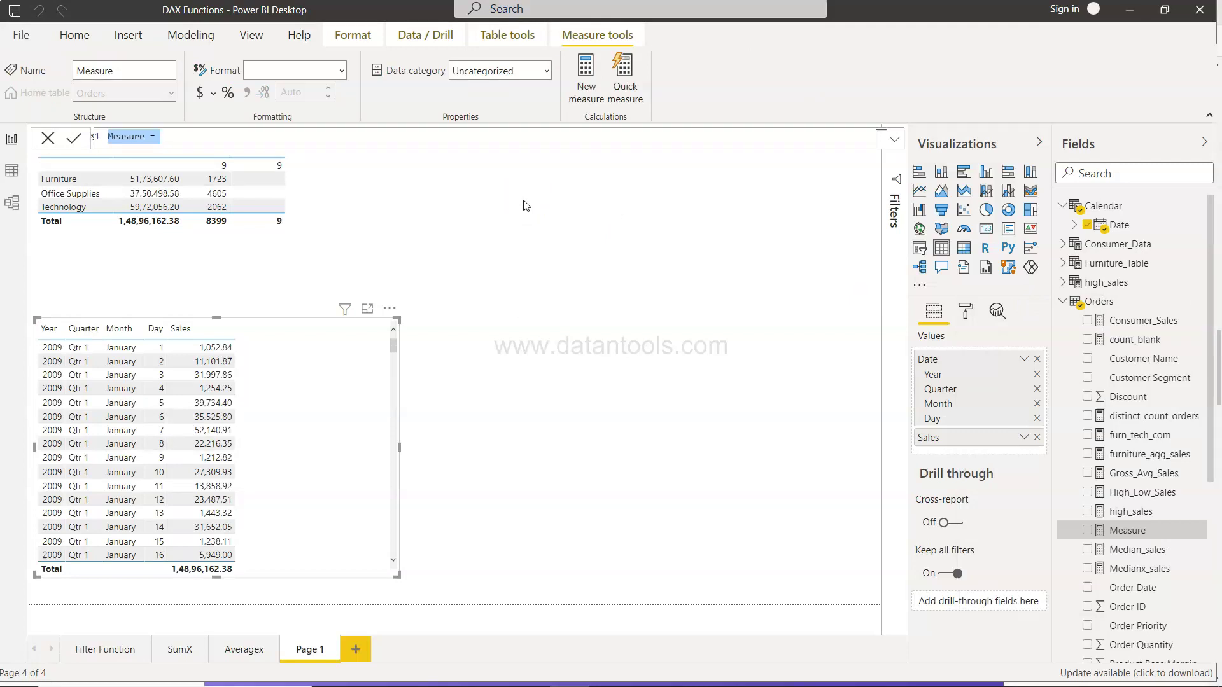
# Define and commit QTD_Sales = TOTALQTD(Sum(Orders[Sales]),'Calendar'[Date])
pyautogui.write('QTD')
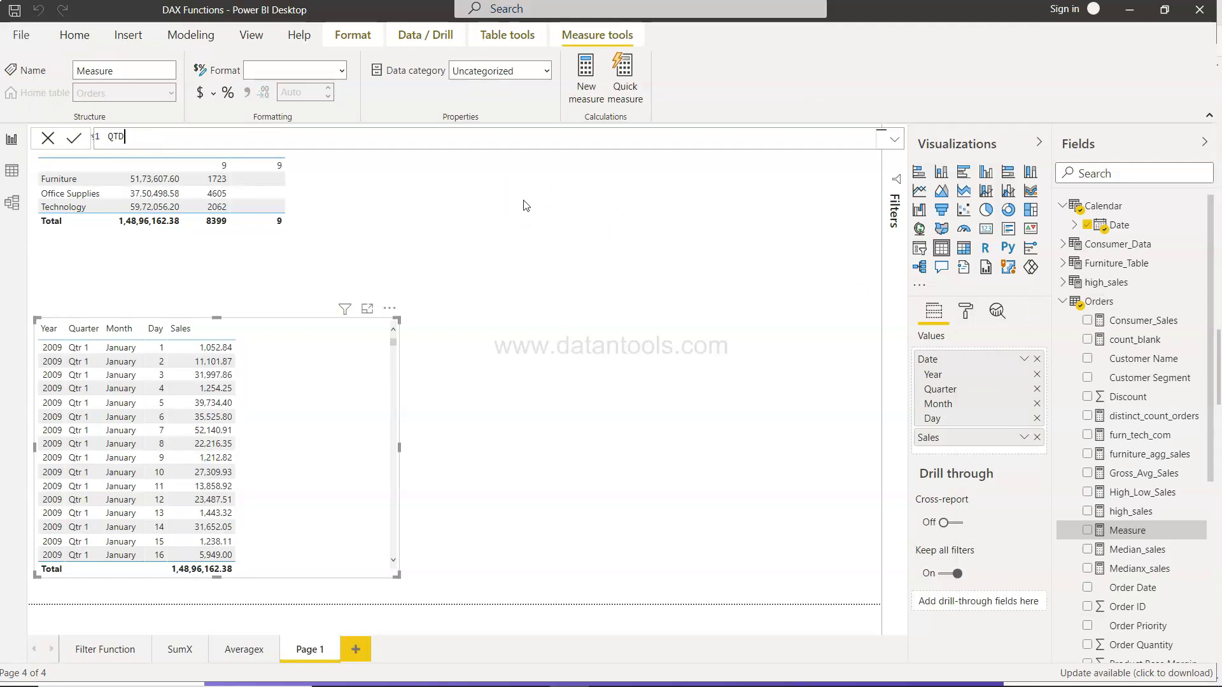
pyautogui.write('_Sales = total')
pyautogui.press('Down')
pyautogui.press('Tab')
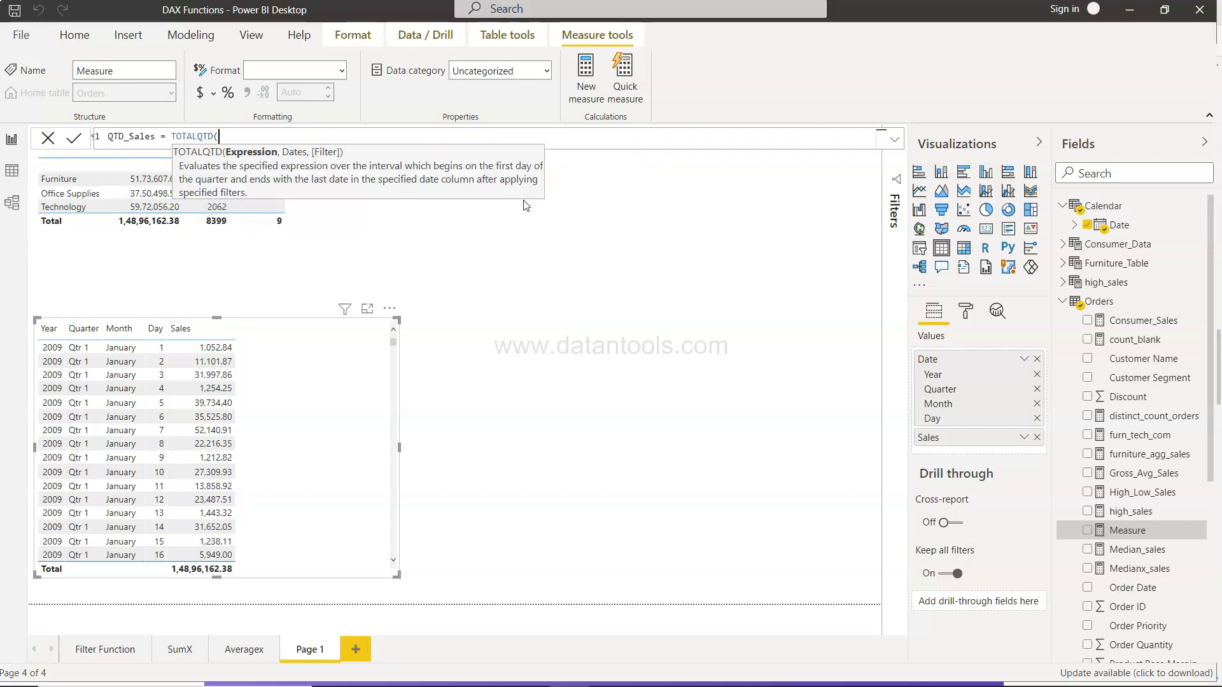
pyautogui.write('Su')
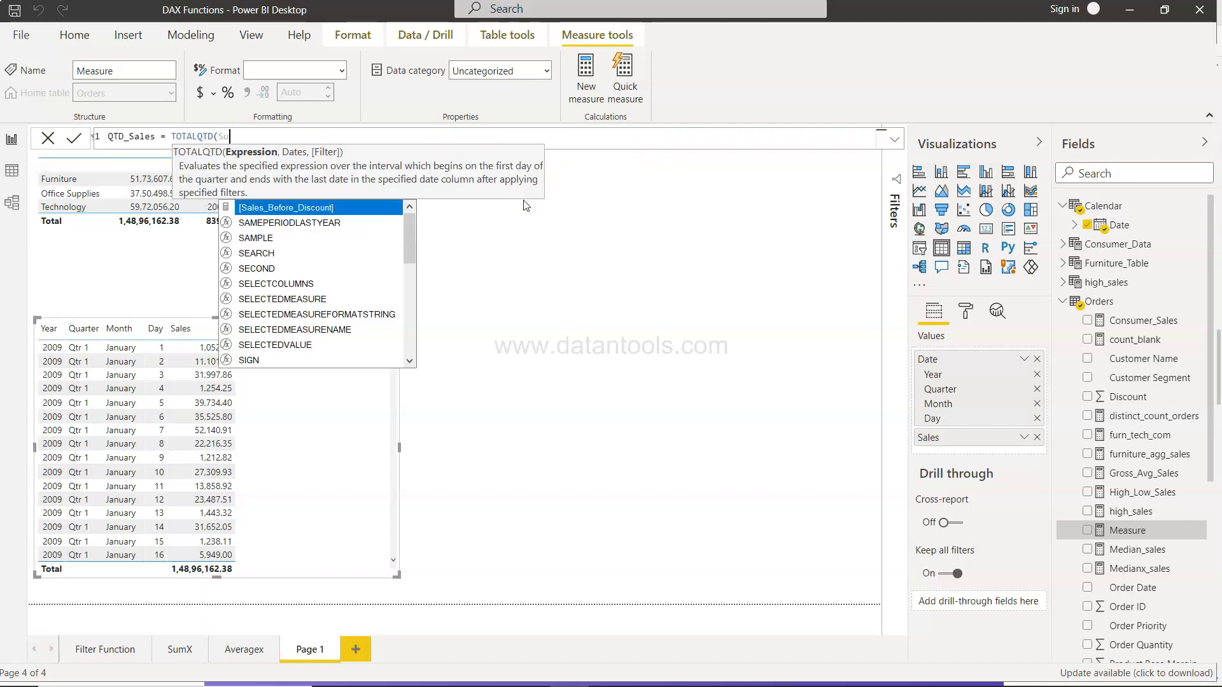
pyautogui.write('m(Sales')
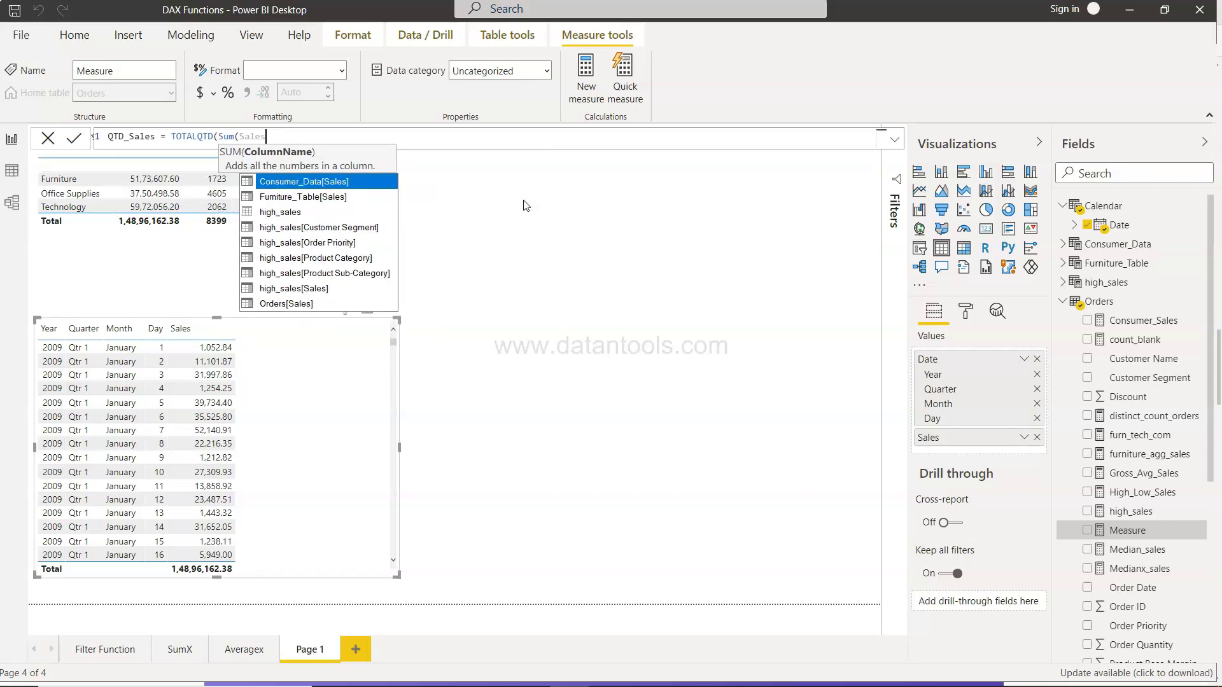
pyautogui.press('Down')
pyautogui.press('Down')
pyautogui.press('Down')
pyautogui.press('Down')
pyautogui.press('Down')
pyautogui.press('Down')
pyautogui.press('Down')
pyautogui.press('Down')
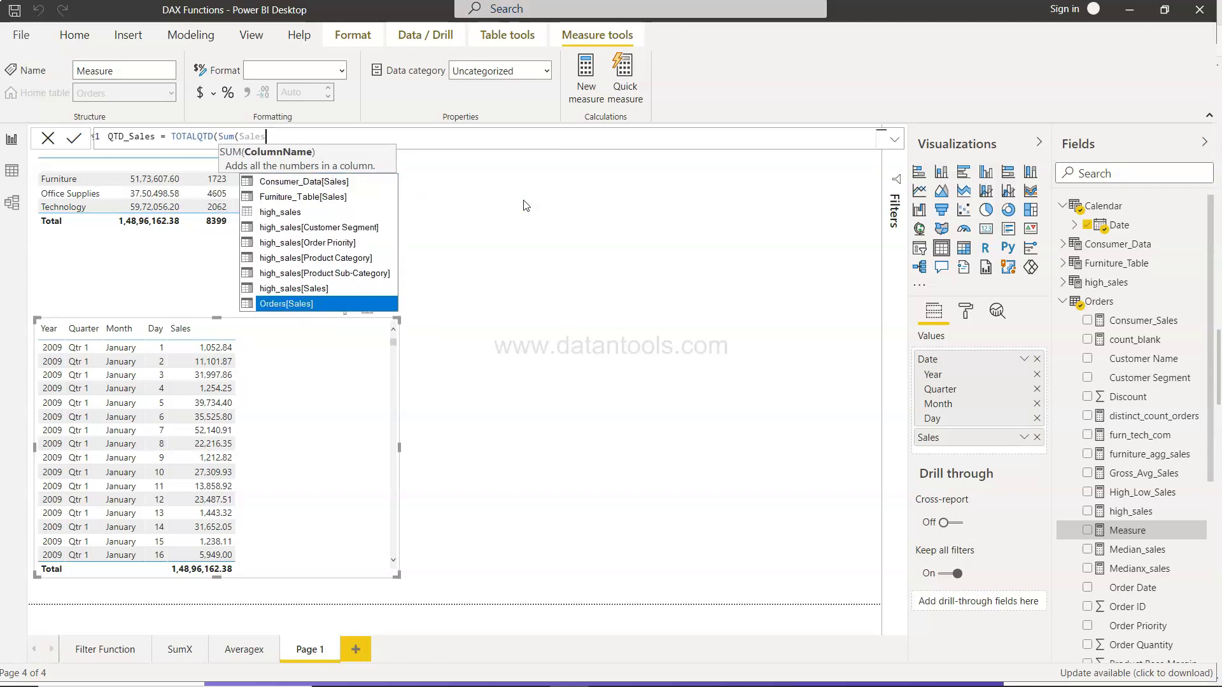
pyautogui.press('Tab')
pyautogui.write(')')
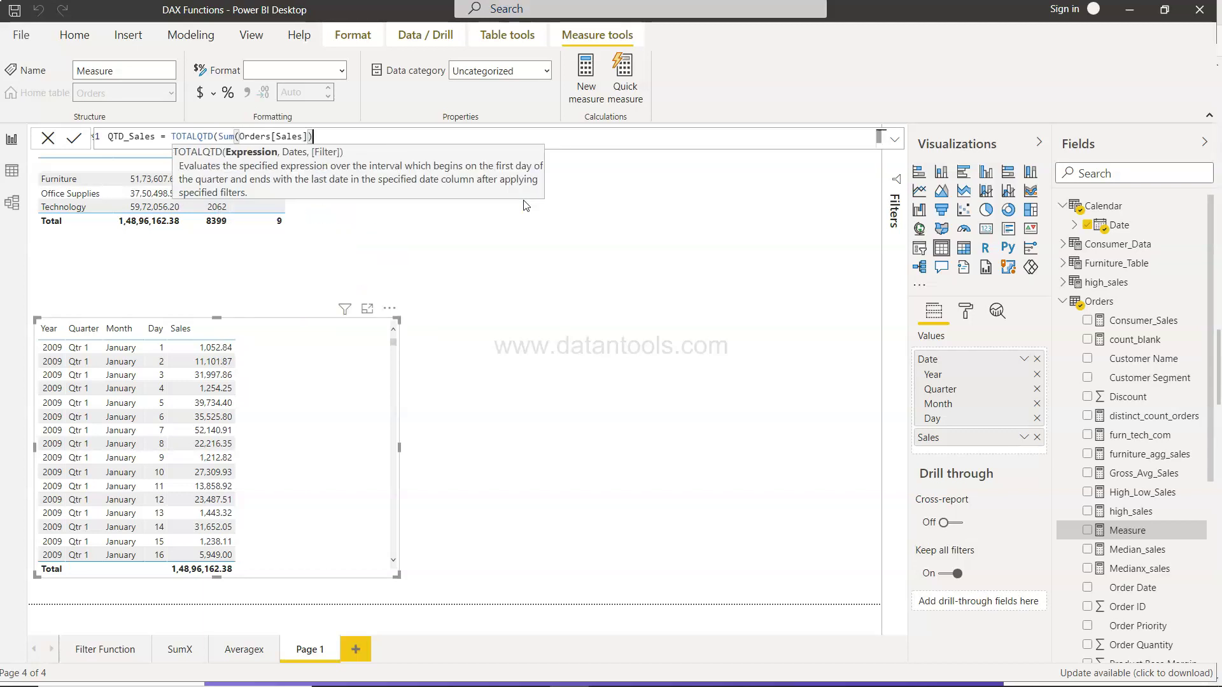
pyautogui.write(',')
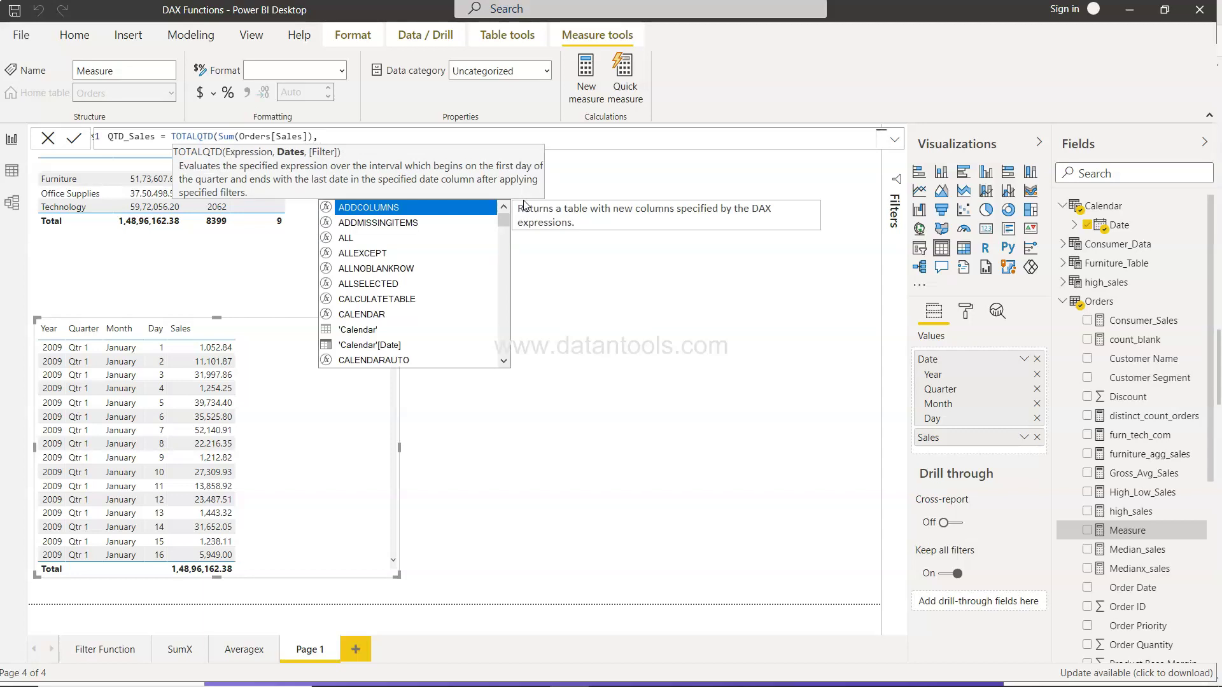
pyautogui.press('Down')
pyautogui.press('Down')
pyautogui.press('Down')
pyautogui.press('Down')
pyautogui.press('Down')
pyautogui.press('Down')
pyautogui.press('Down')
pyautogui.press('Down')
pyautogui.press('Down')
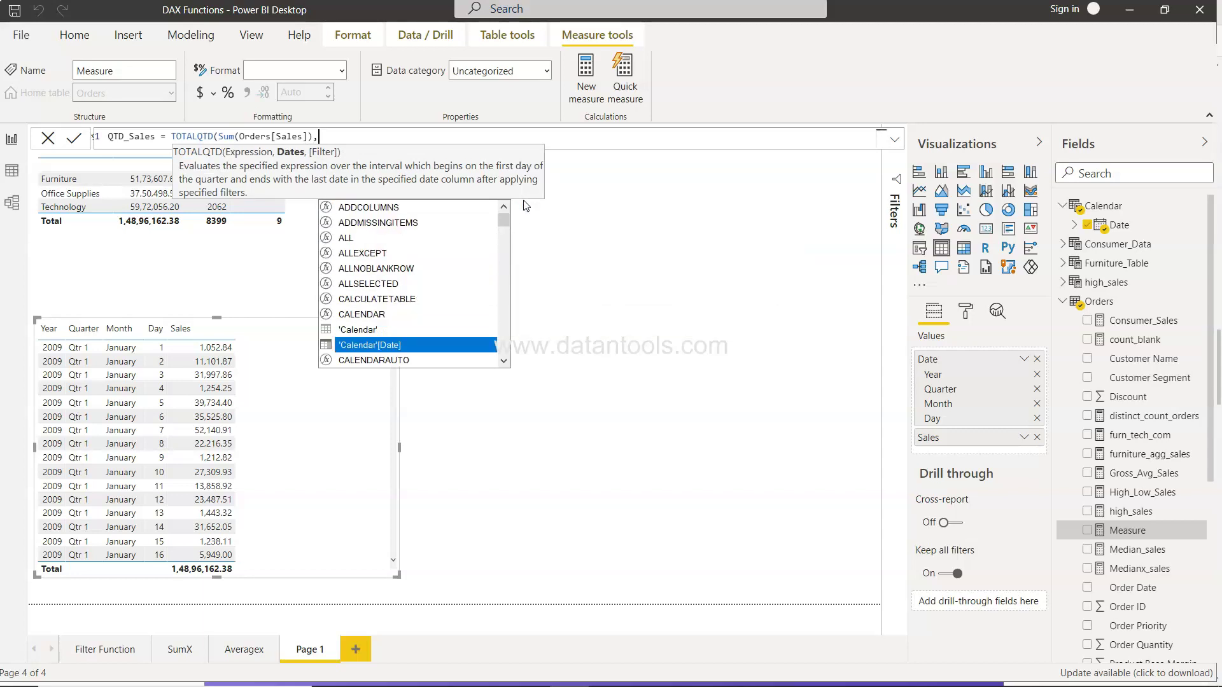
pyautogui.press('Tab')
pyautogui.write(')')
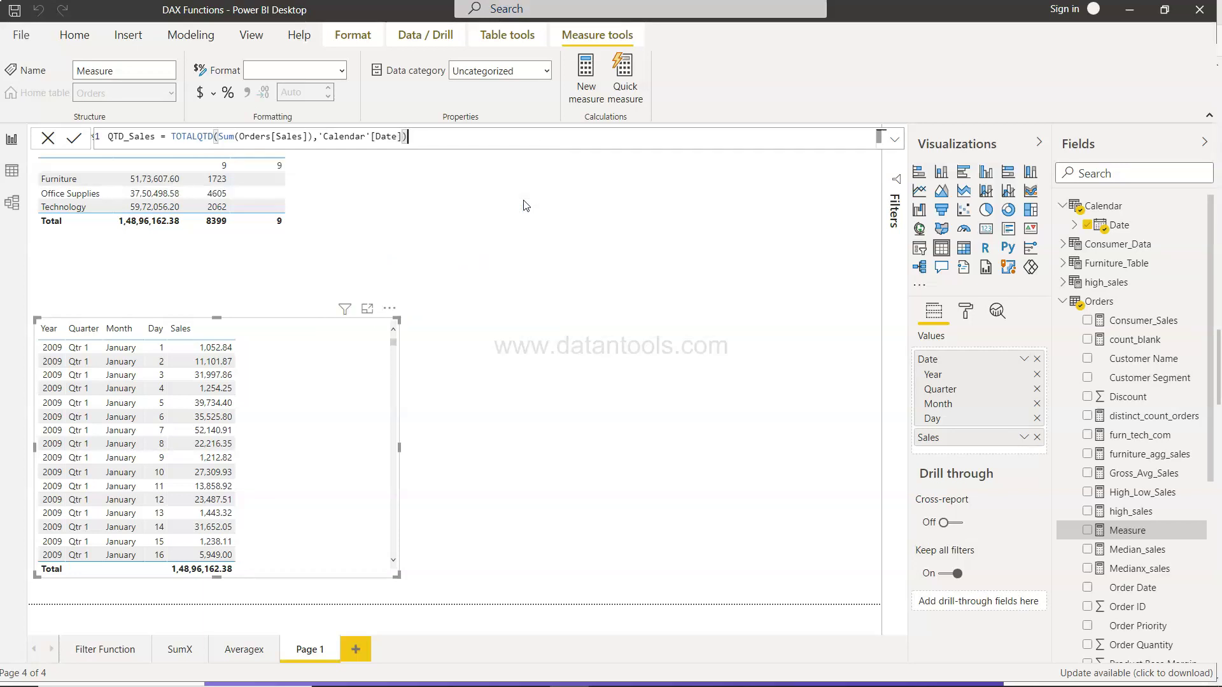
pyautogui.click(81, 143)
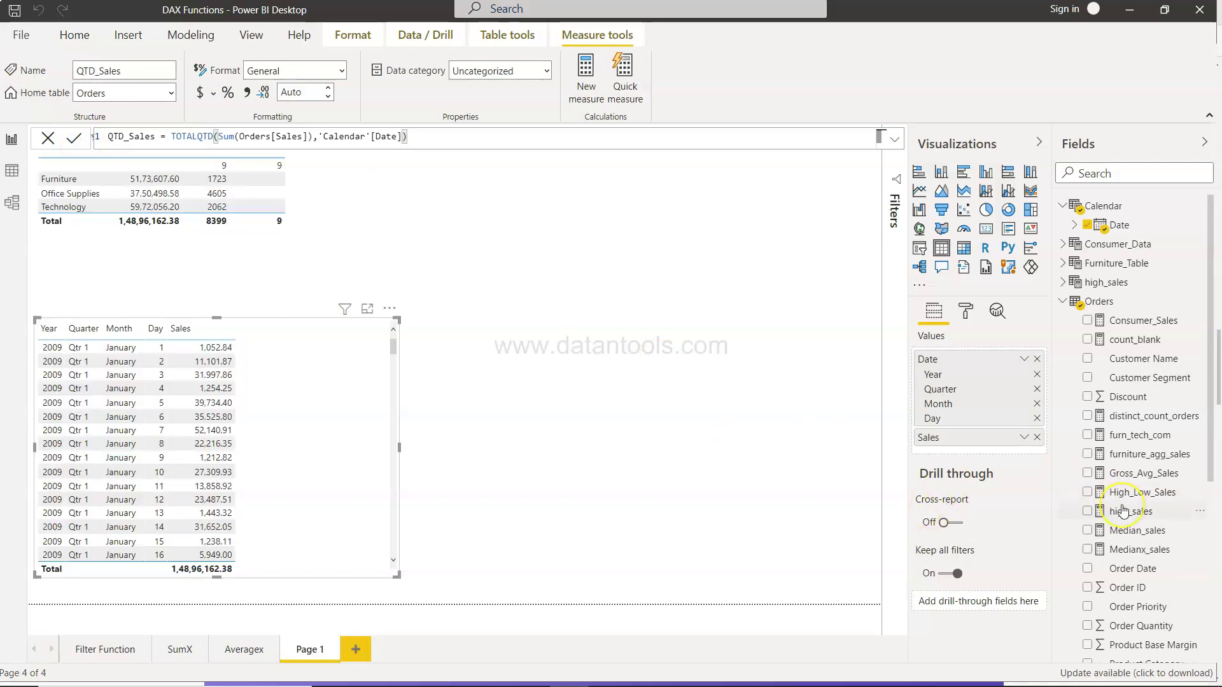
# Add QTD_Sales to the table and check it reaches 12,59,697.86 on 31 March, resetting 1 April
pyautogui.scroll(-5, 1113, 503)
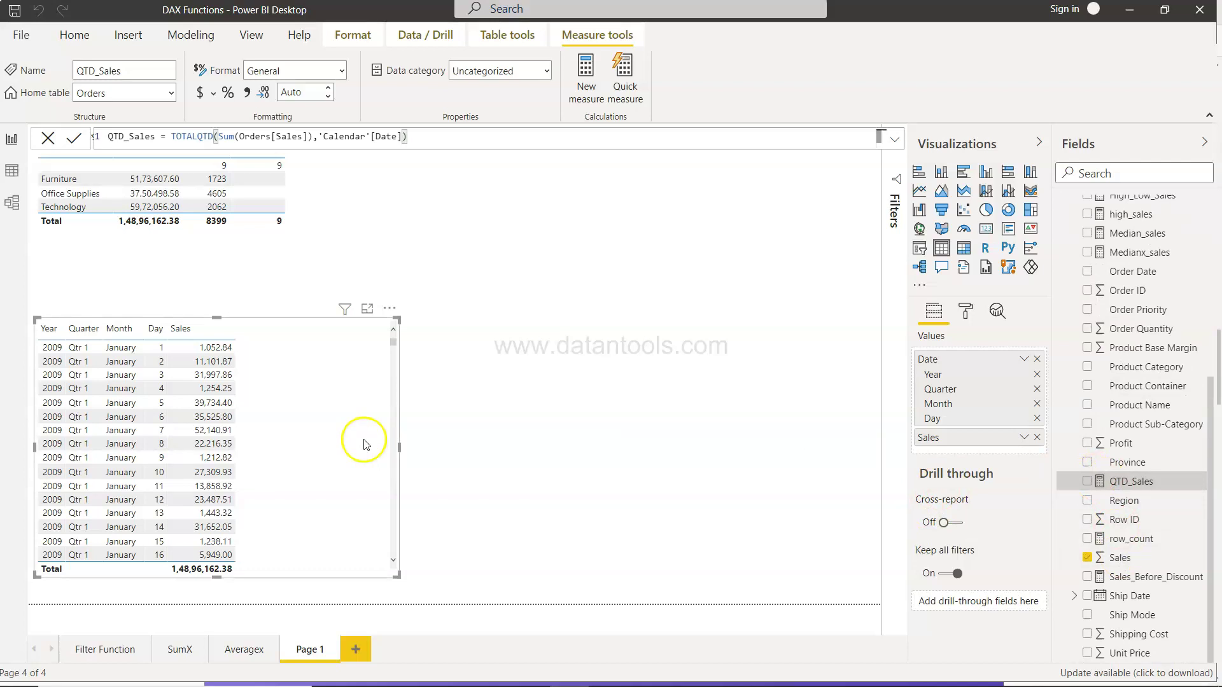
pyautogui.click(1087, 482)
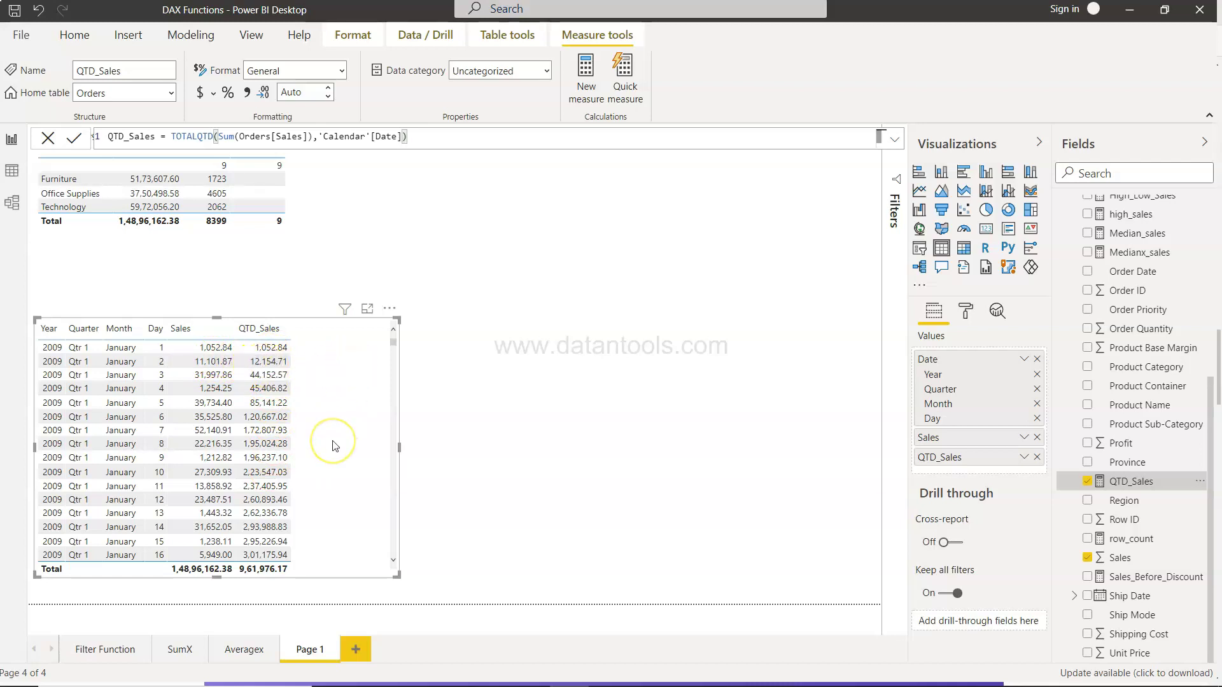
pyautogui.scroll(-5, 335, 446)
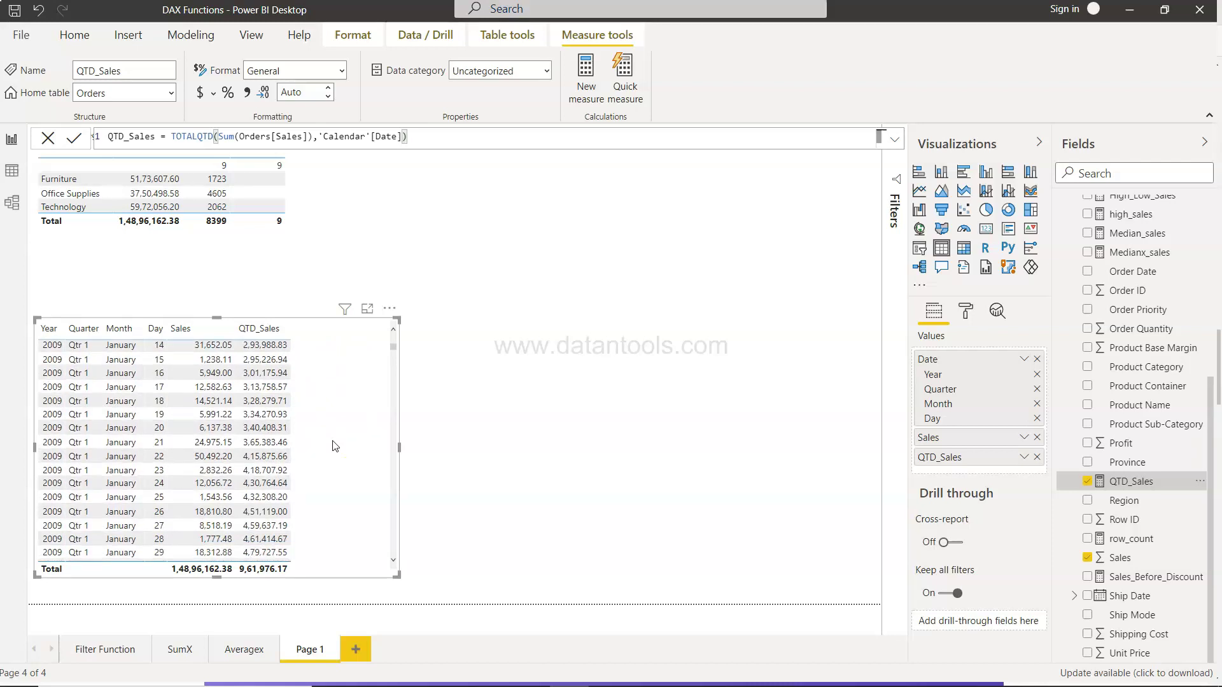
pyautogui.scroll(-8, 335, 445)
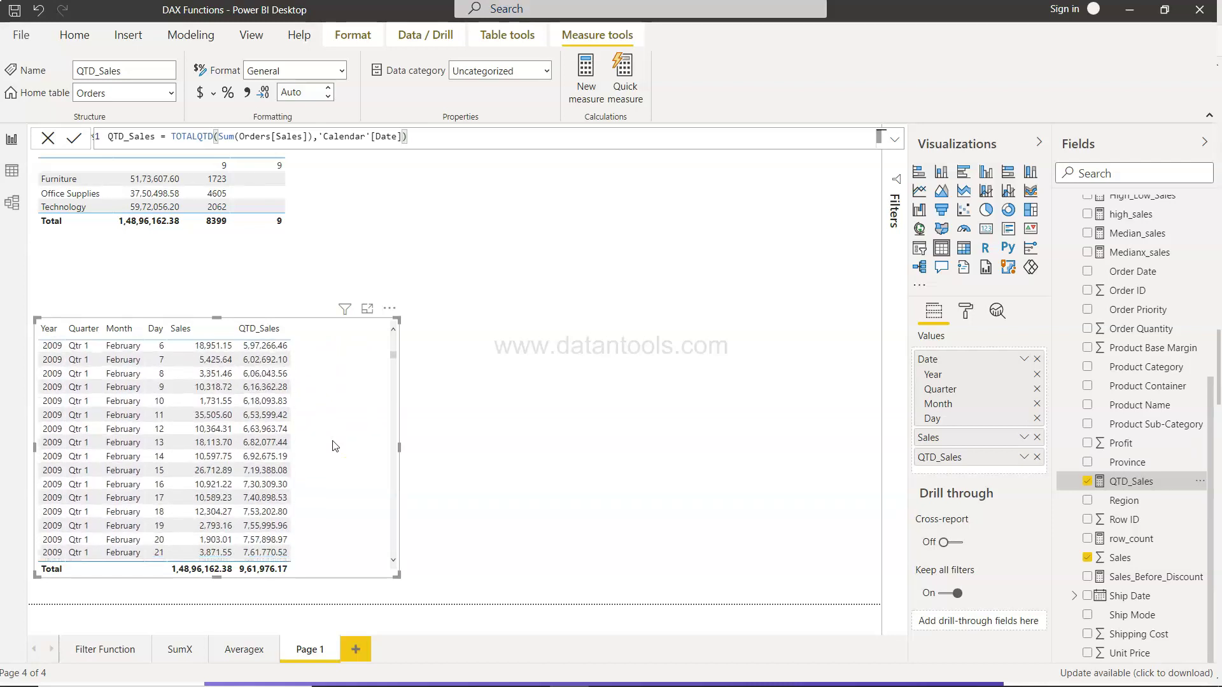
pyautogui.scroll(-1, 336, 445)
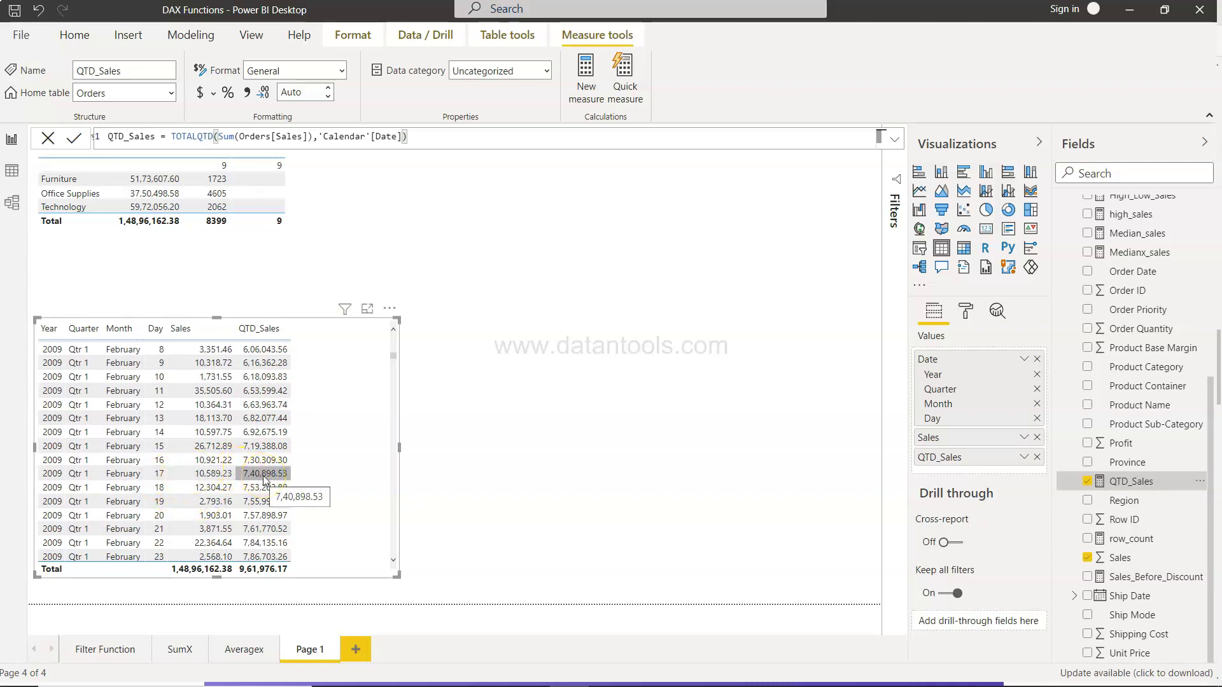
pyautogui.scroll(-3, 328, 486)
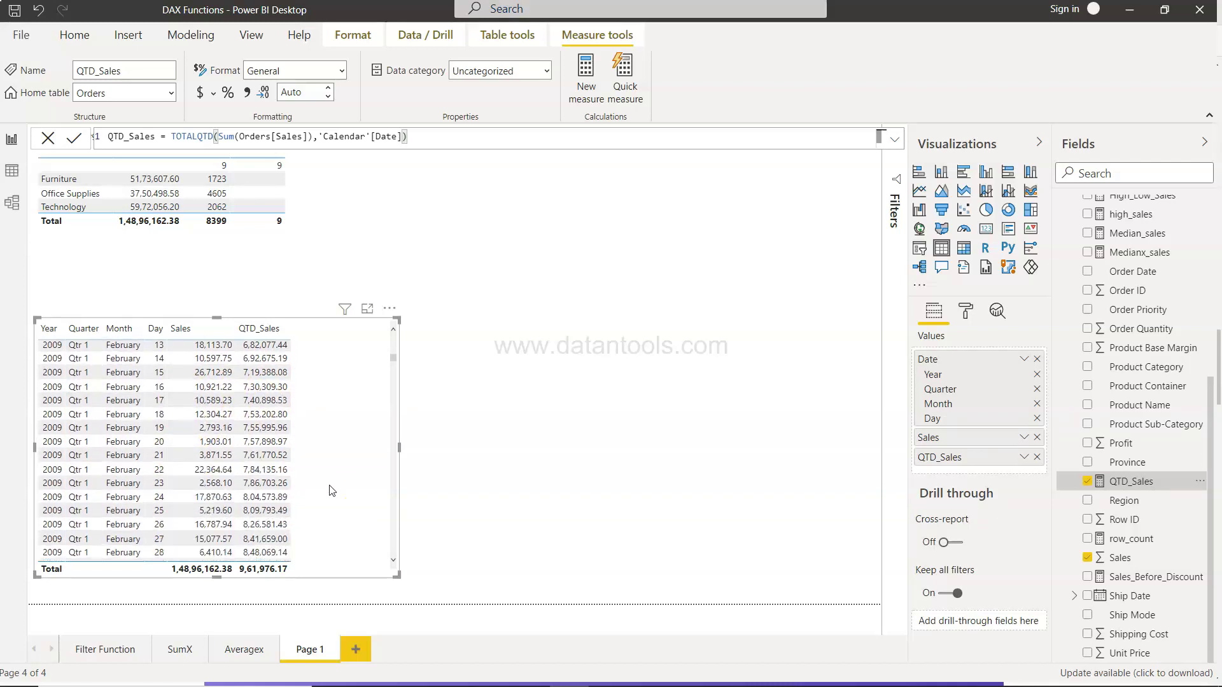
pyautogui.scroll(-6, 331, 490)
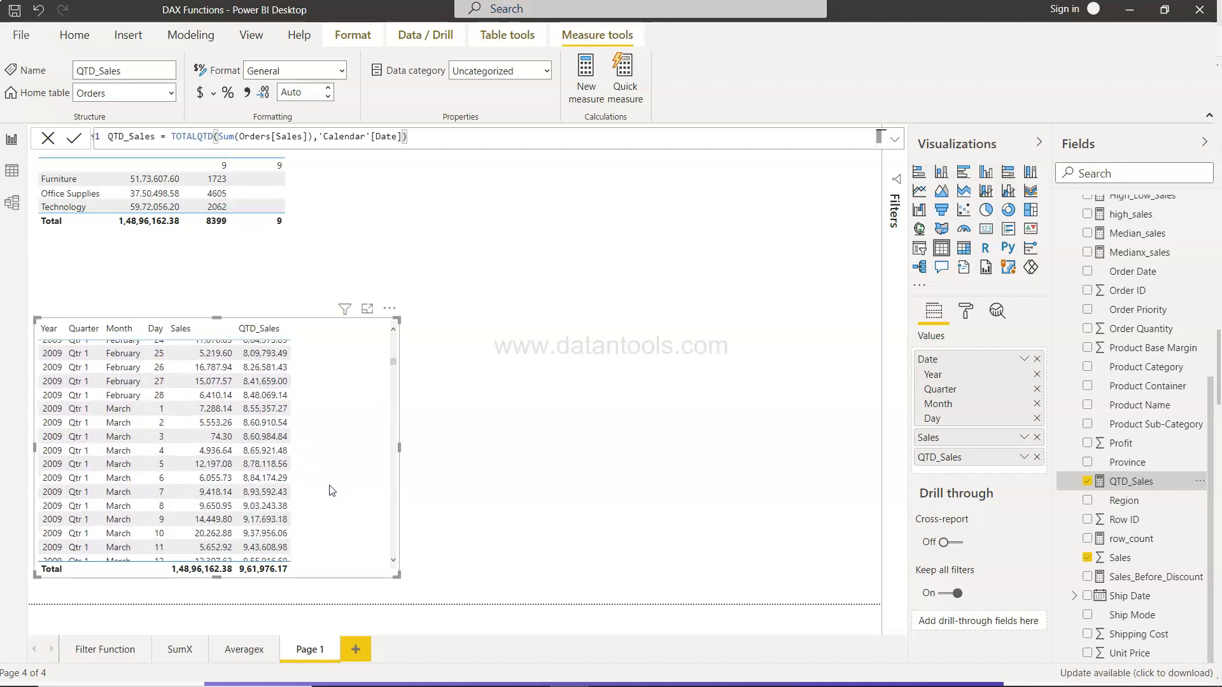
pyautogui.scroll(-4, 330, 490)
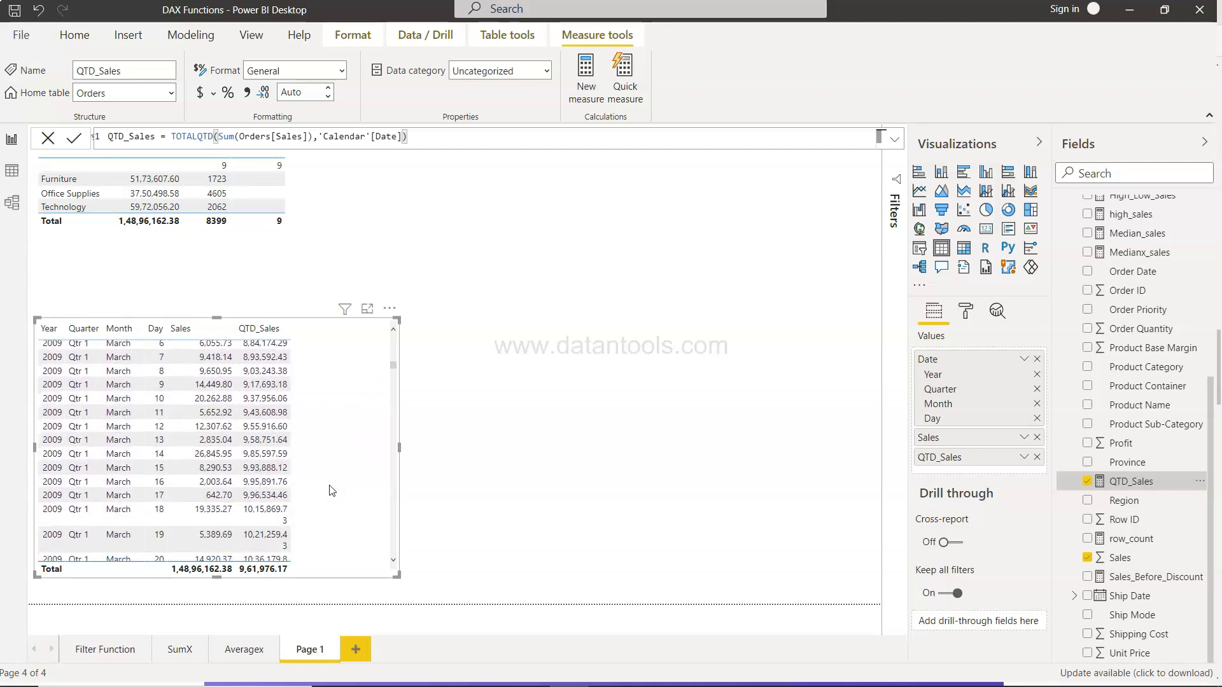
pyautogui.scroll(-9, 275, 518)
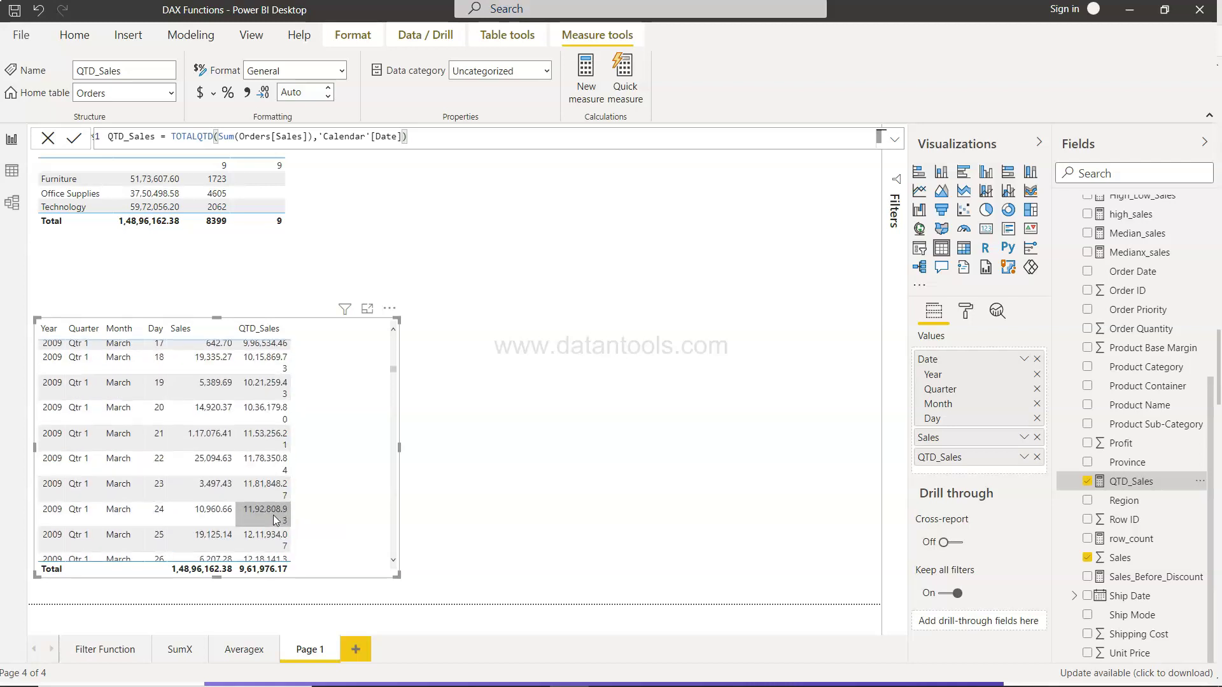
pyautogui.scroll(-2, 275, 519)
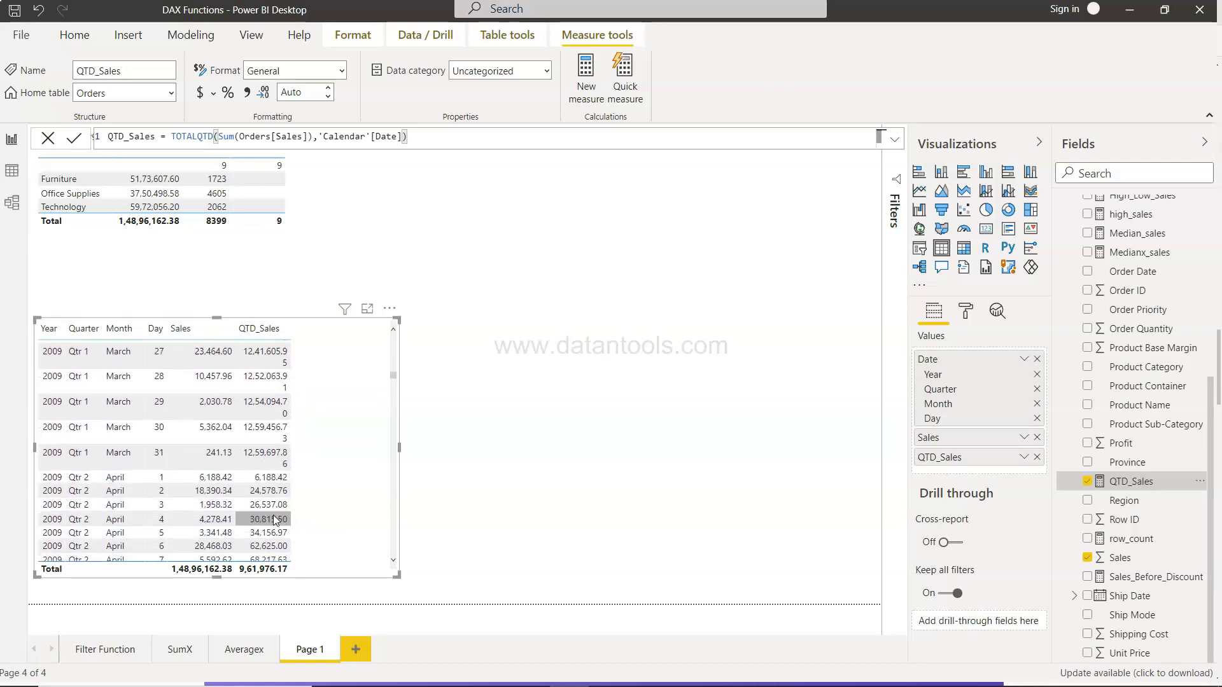
pyautogui.click(264, 460)
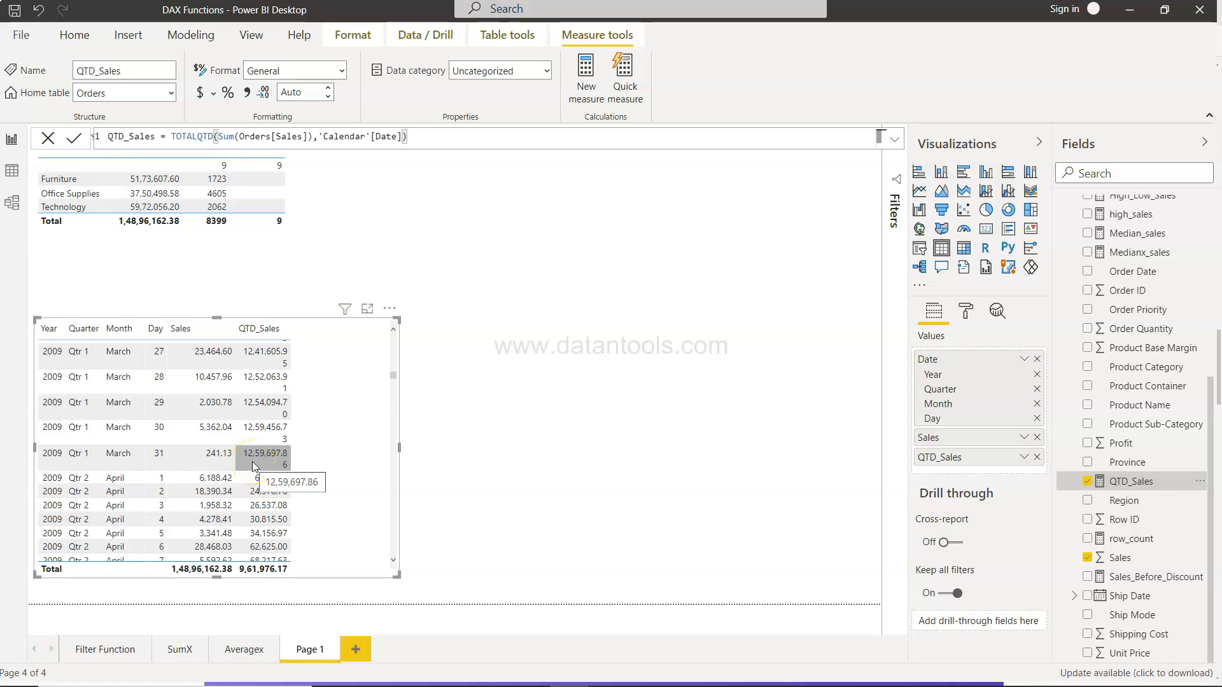
pyautogui.click(156, 493)
pyautogui.click(157, 483)
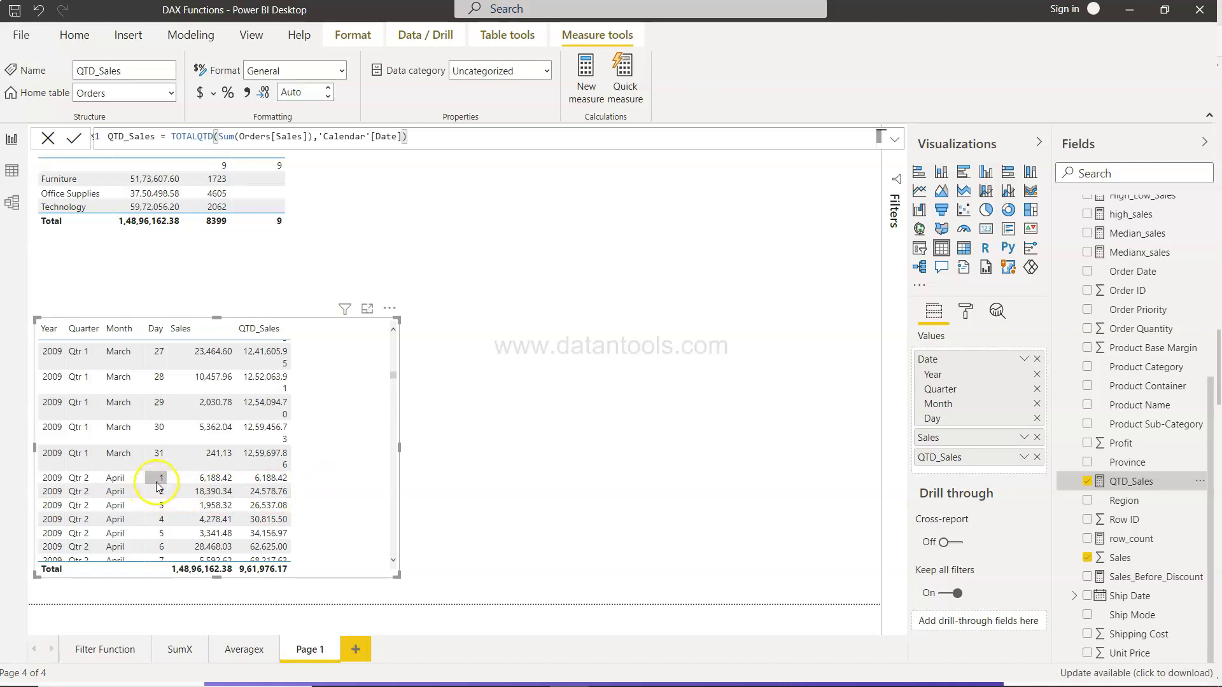
pyautogui.click(259, 484)
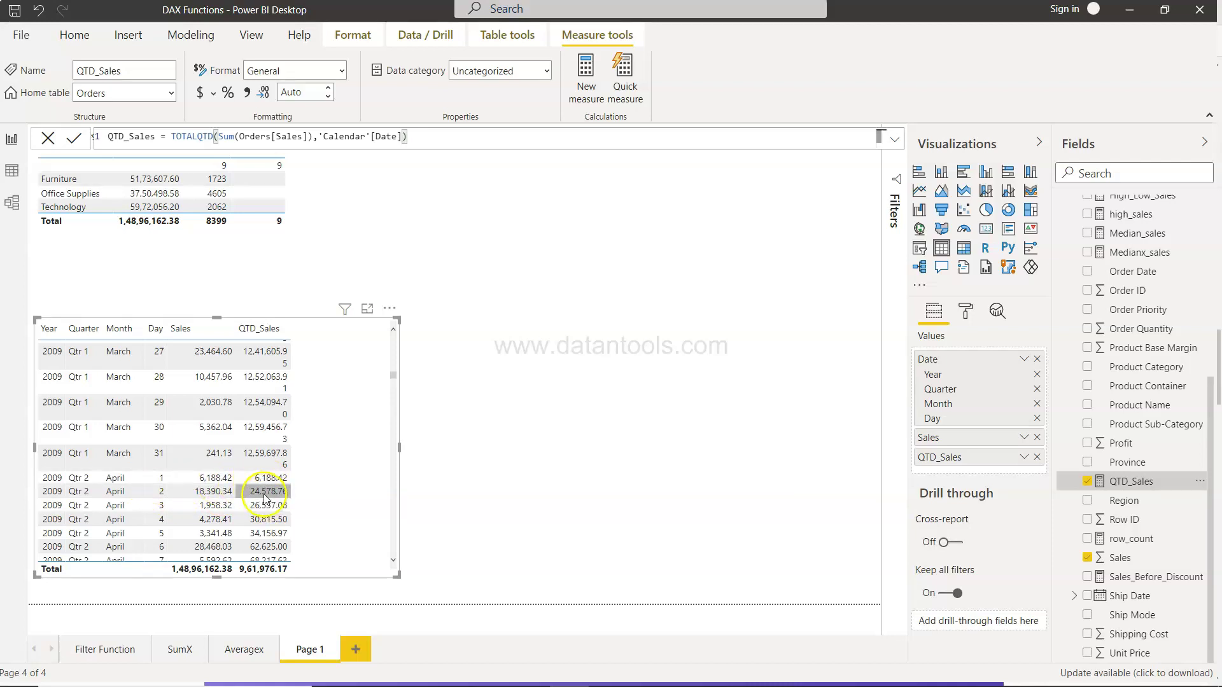
pyautogui.click(263, 496)
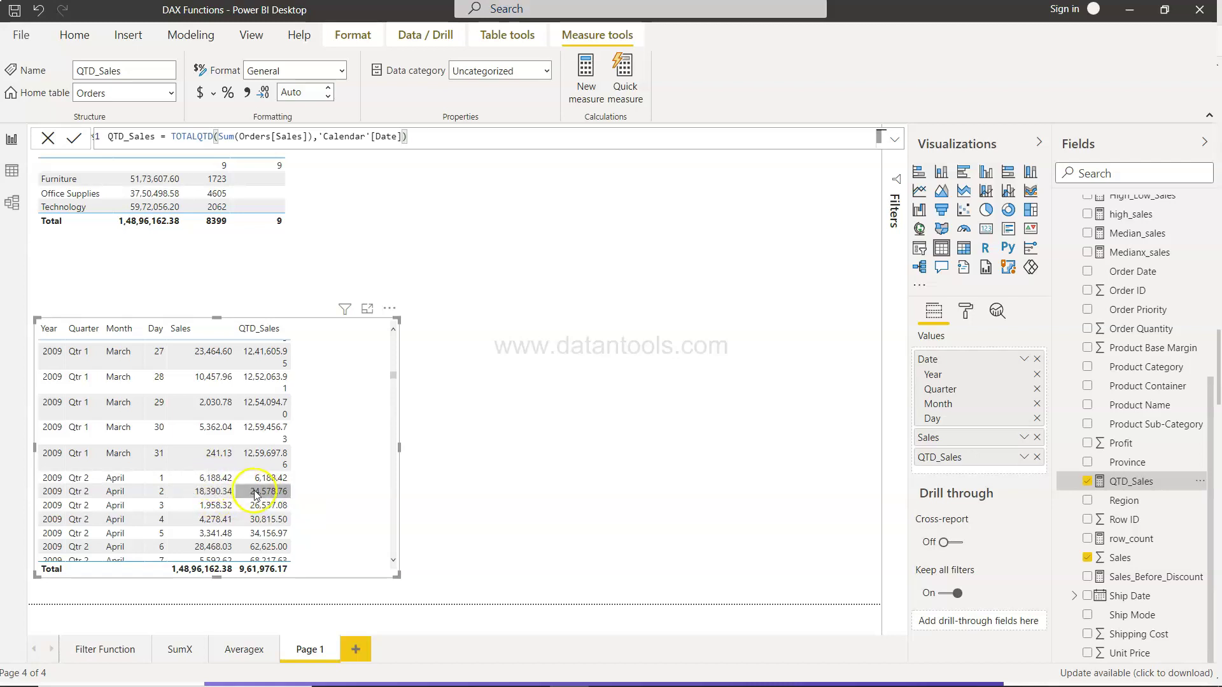
pyautogui.click(355, 543)
pyautogui.scroll(-15, 355, 543)
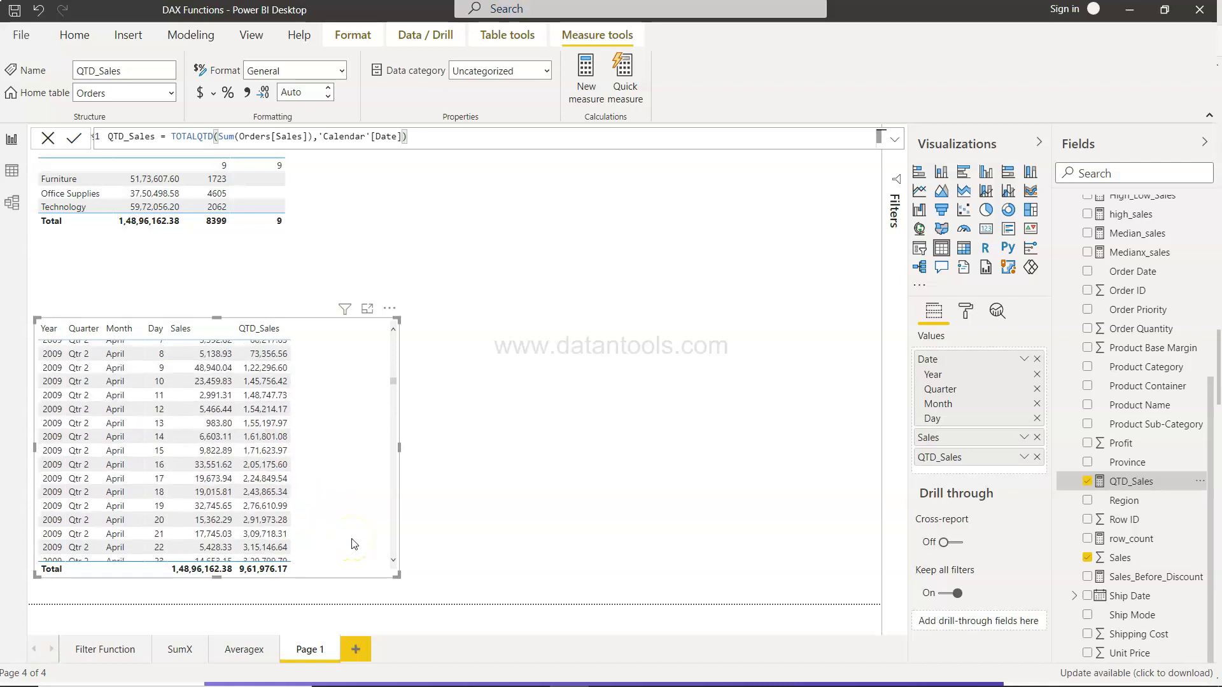
pyautogui.scroll(-20, 355, 543)
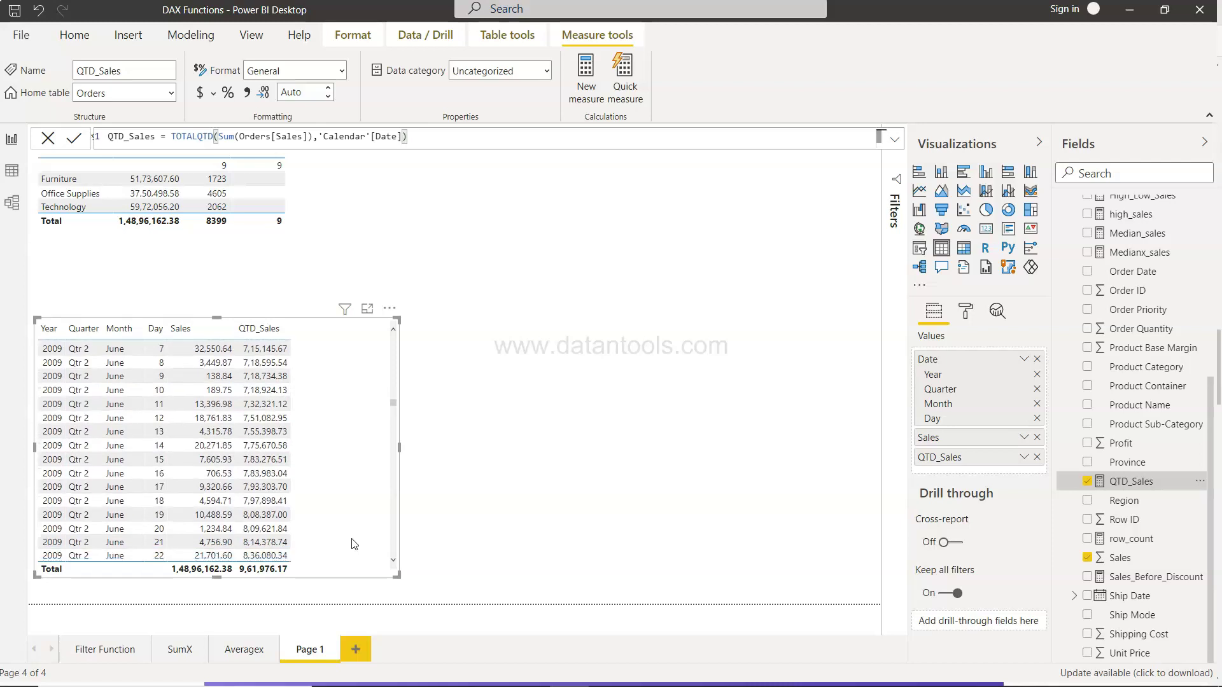
pyautogui.scroll(-9, 354, 543)
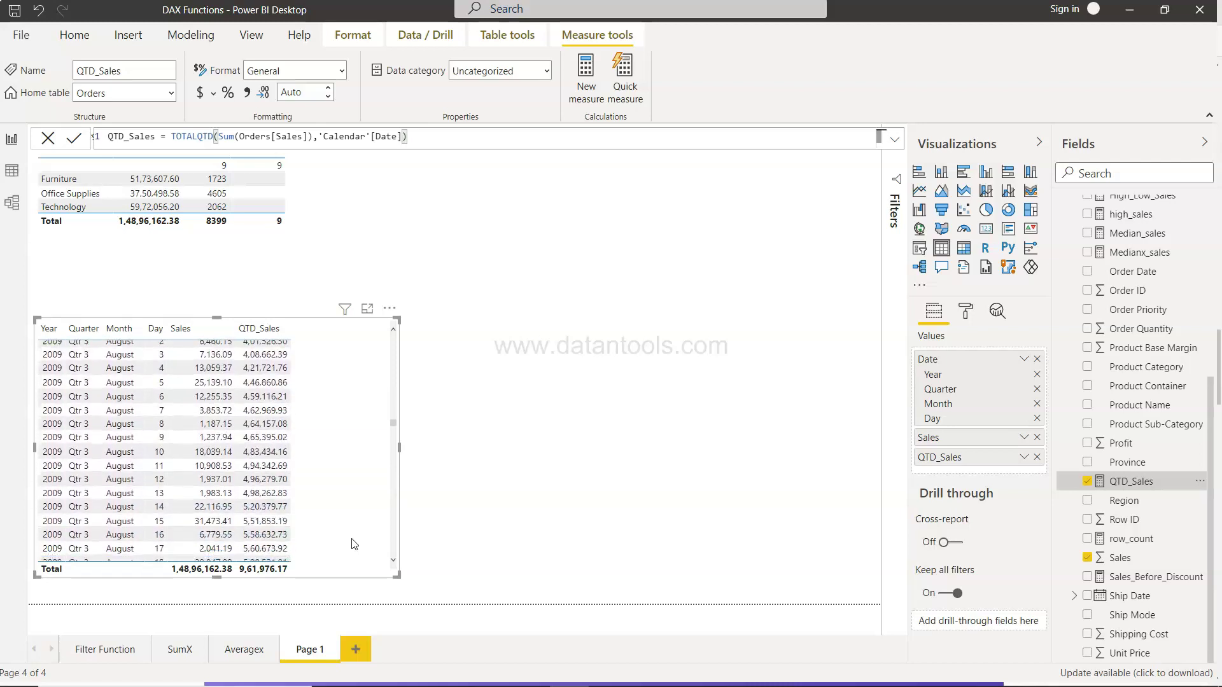
pyautogui.scroll(-20, 354, 542)
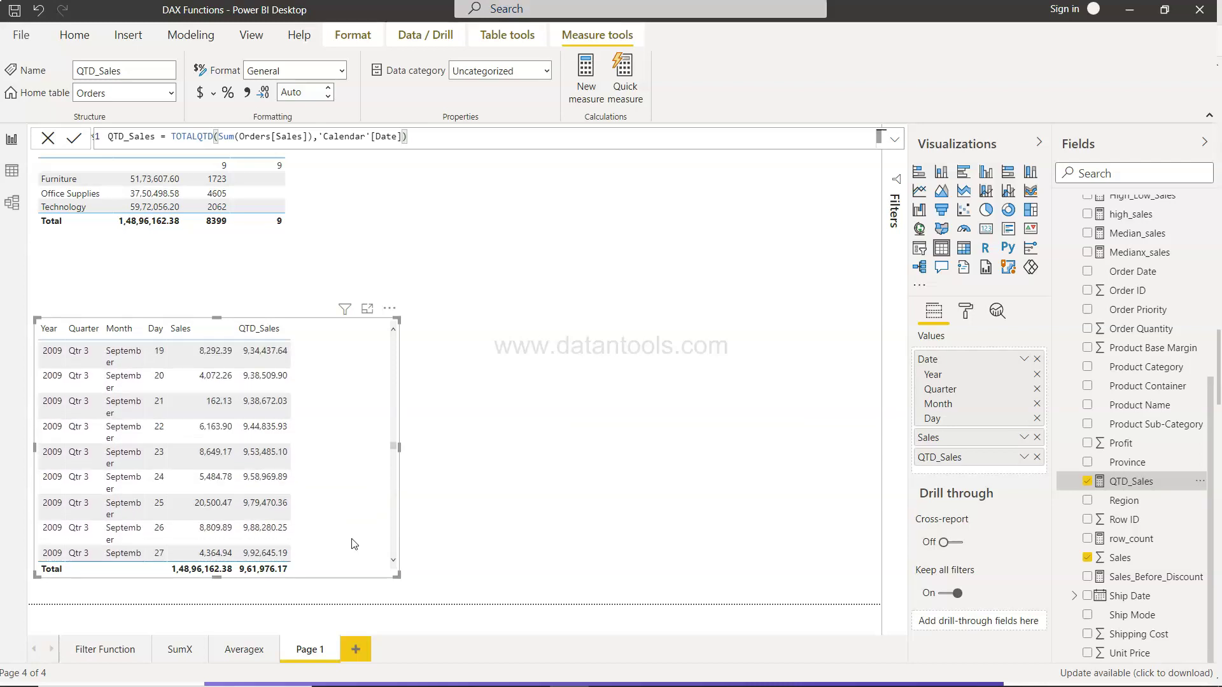
pyautogui.scroll(-10, 354, 543)
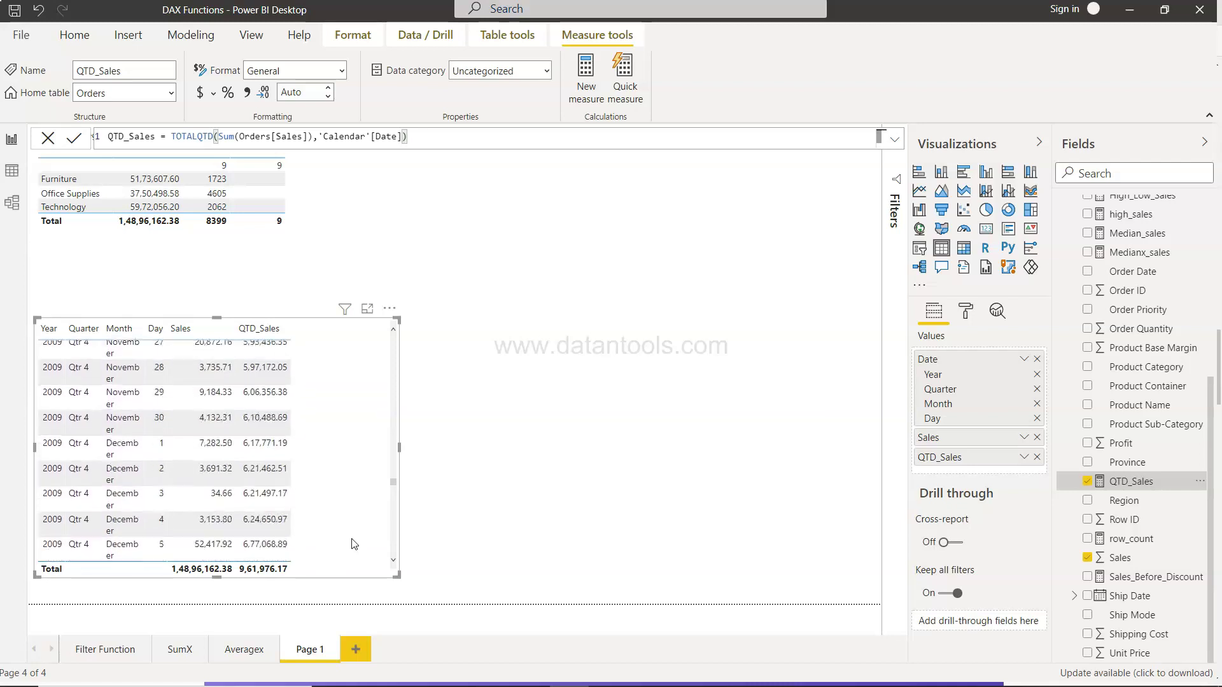
pyautogui.click(394, 486)
pyautogui.moveTo(397, 485); pyautogui.dragTo(384, 586)
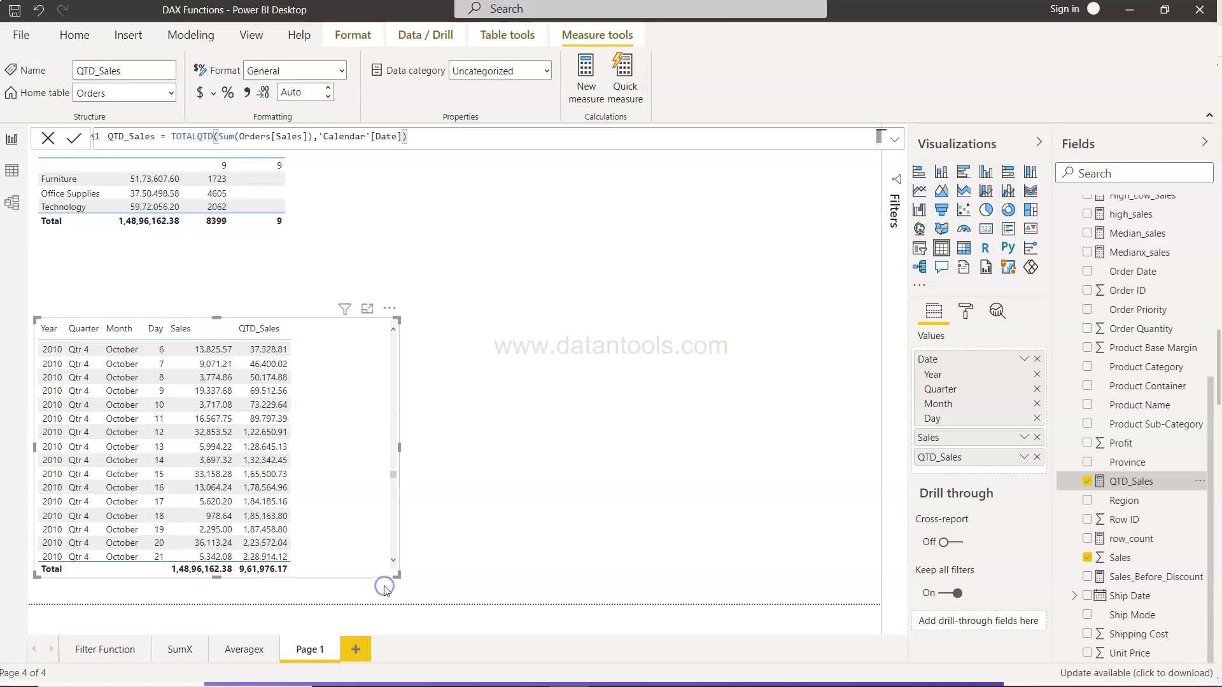
pyautogui.scroll(-20, 332, 489)
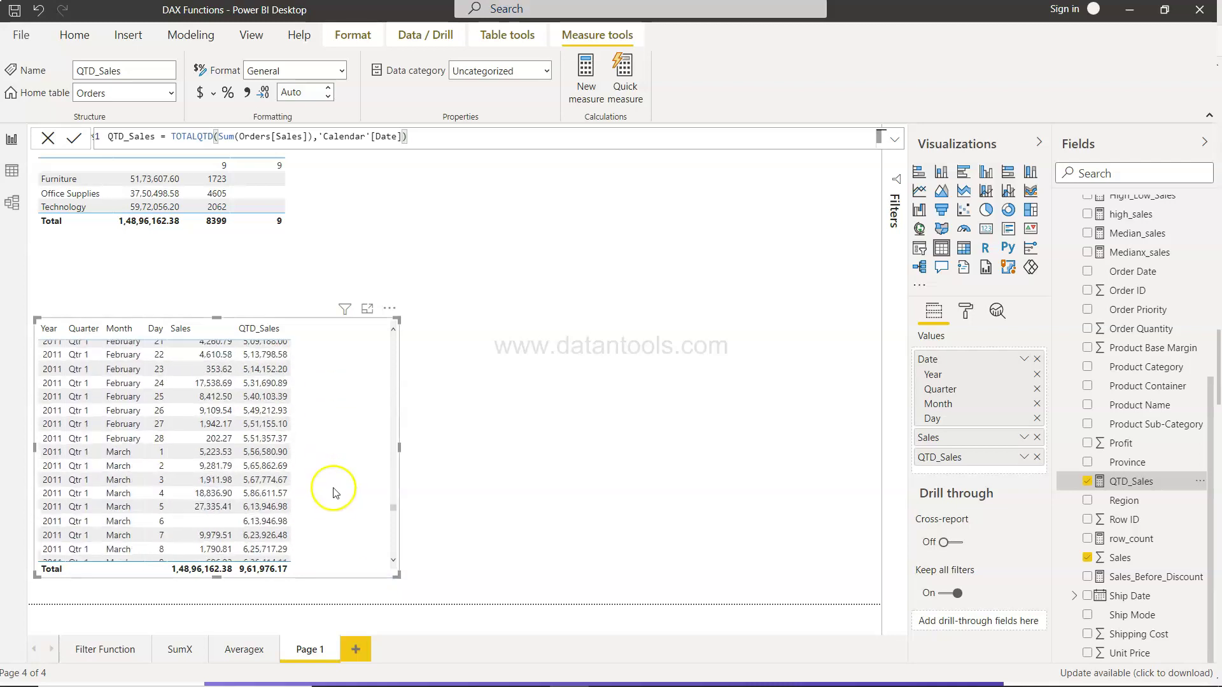
pyautogui.scroll(-8, 334, 492)
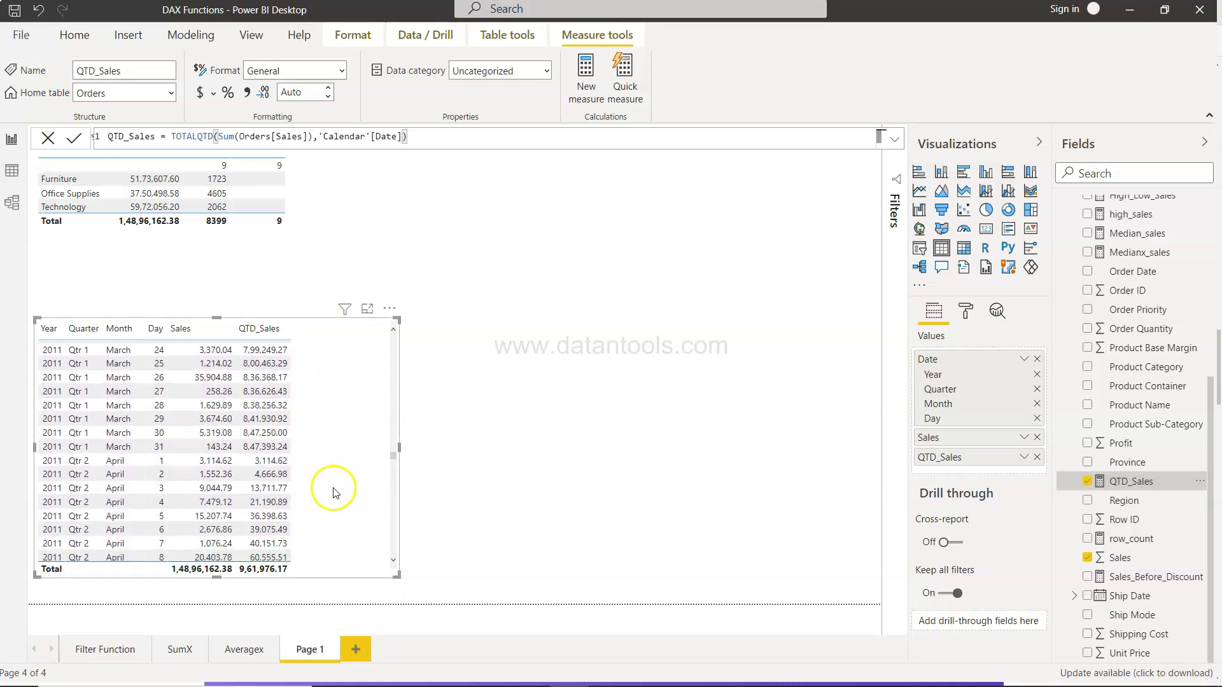